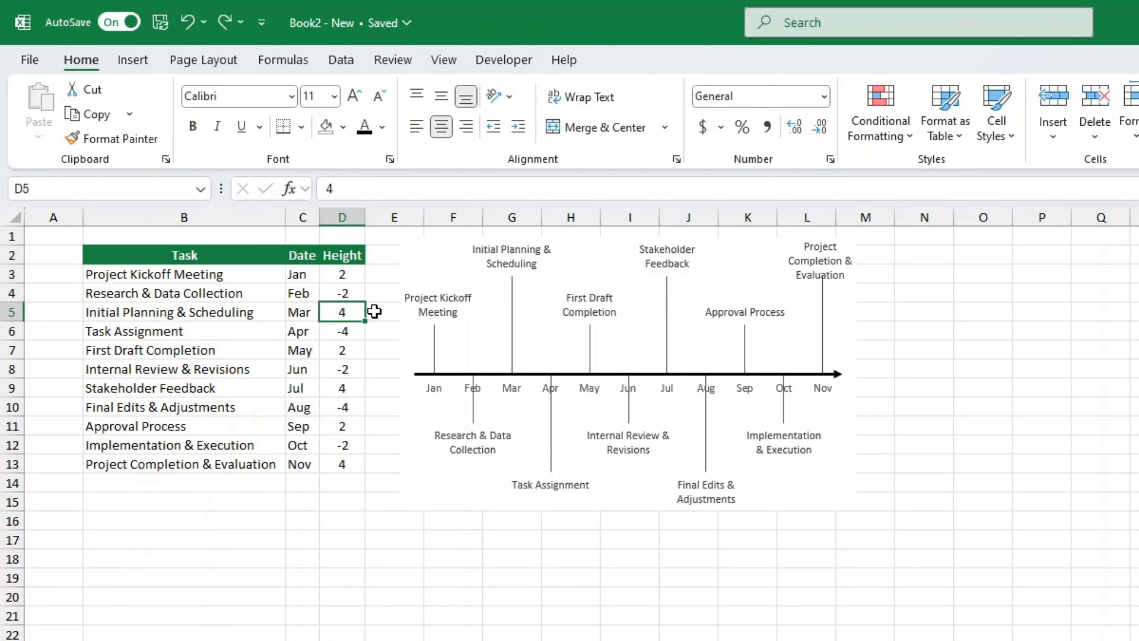
Set the height of Initial Planning & Scheduling to 3 and the height of Internal Review & Revisions to -3
type("3")
key("Return")
key("Down")
key("Down")
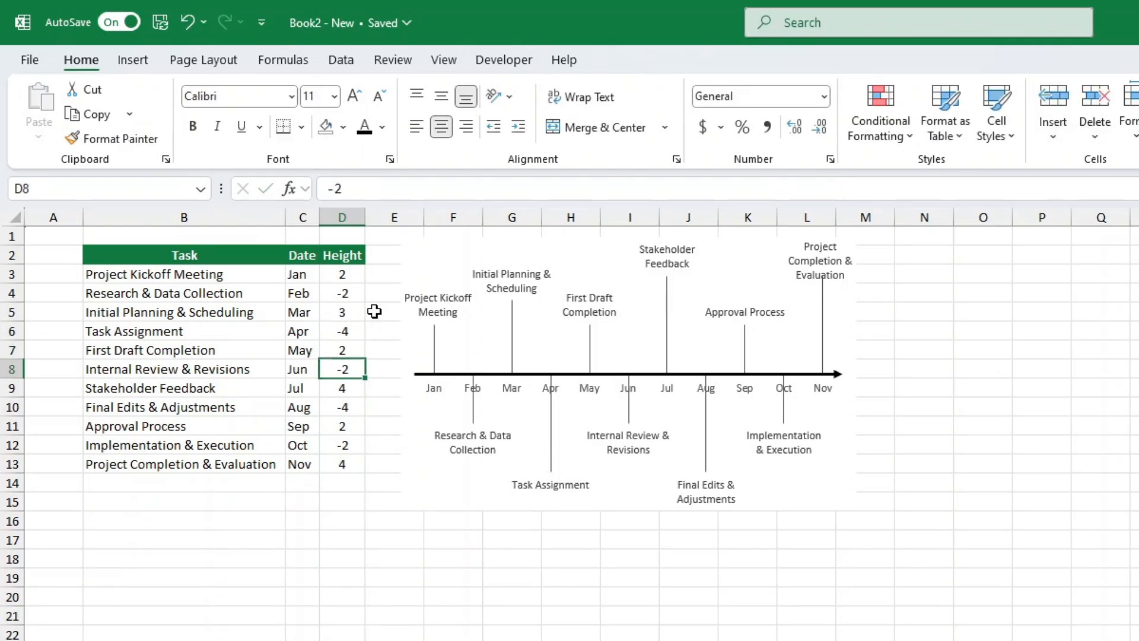
type("-3")
key("Return")
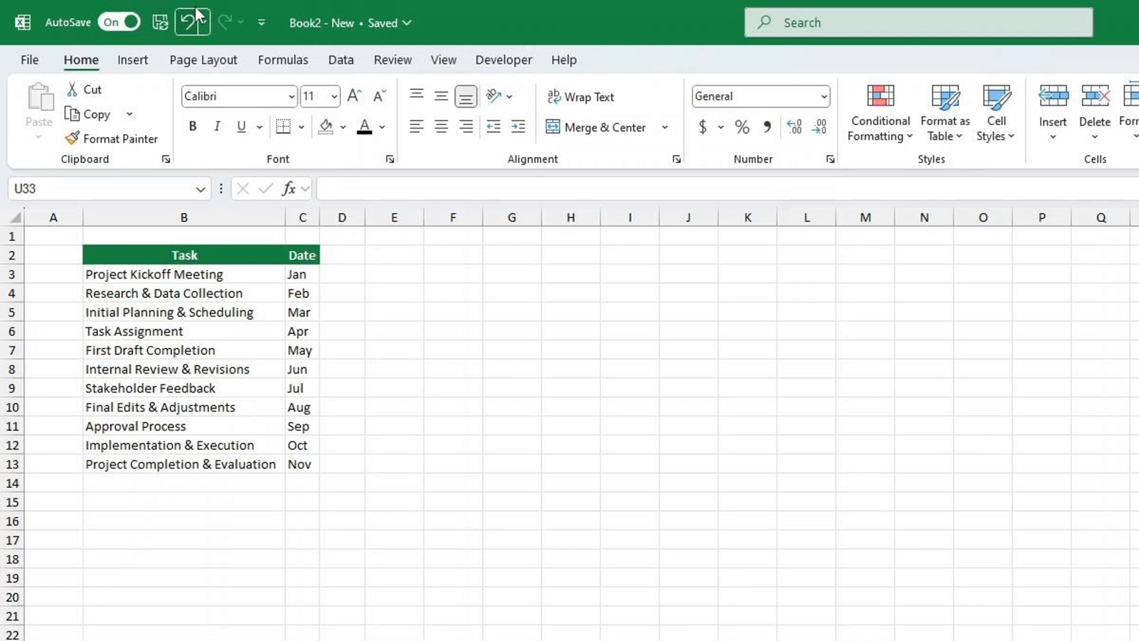
Undo the last change to bring back the Height column beside the dates, leaving the range deselected
left_click(197, 12)
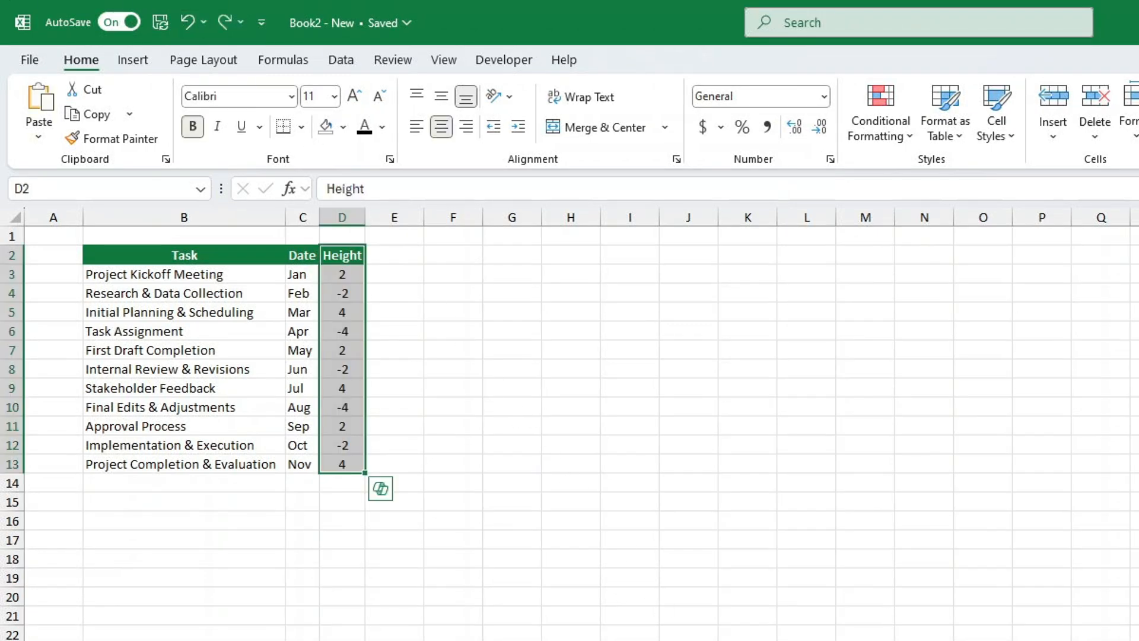
left_click(747, 640)
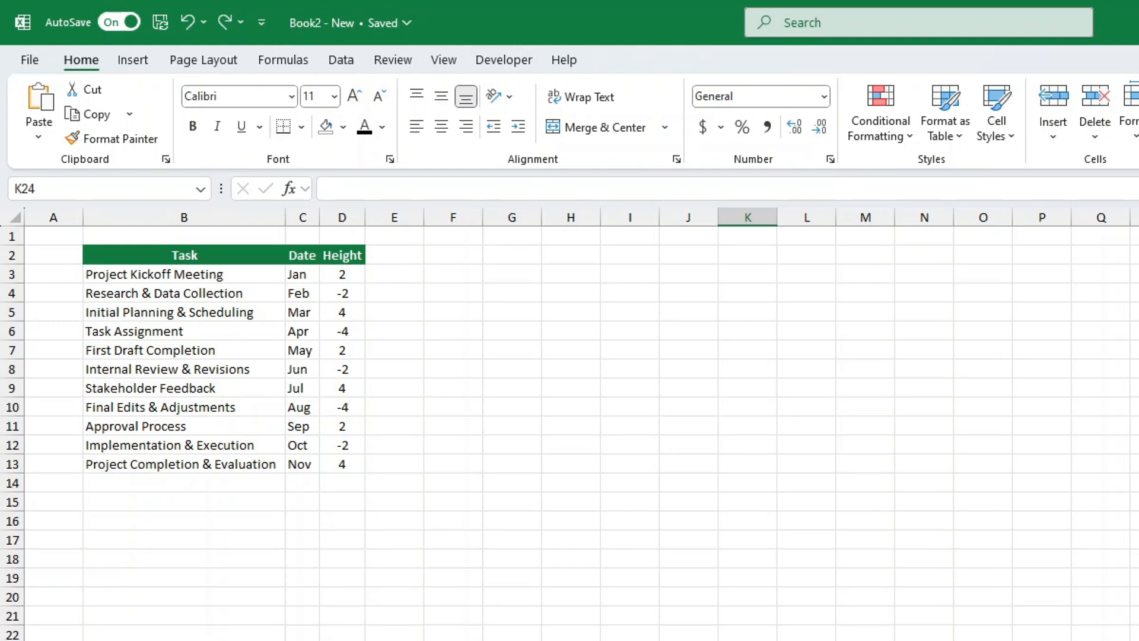
Insert a 2-D clustered column chart from the Date and Height data in C2:D13 and place it beside the table
left_click(304, 251)
left_click_drag(304, 252, 349, 465)
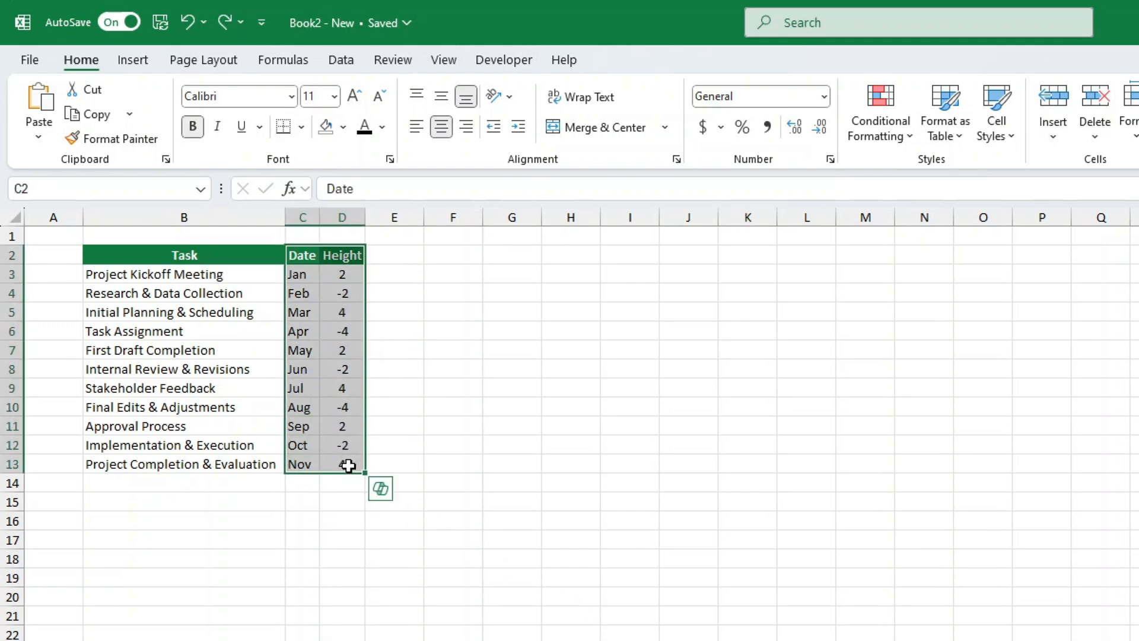
left_click(143, 59)
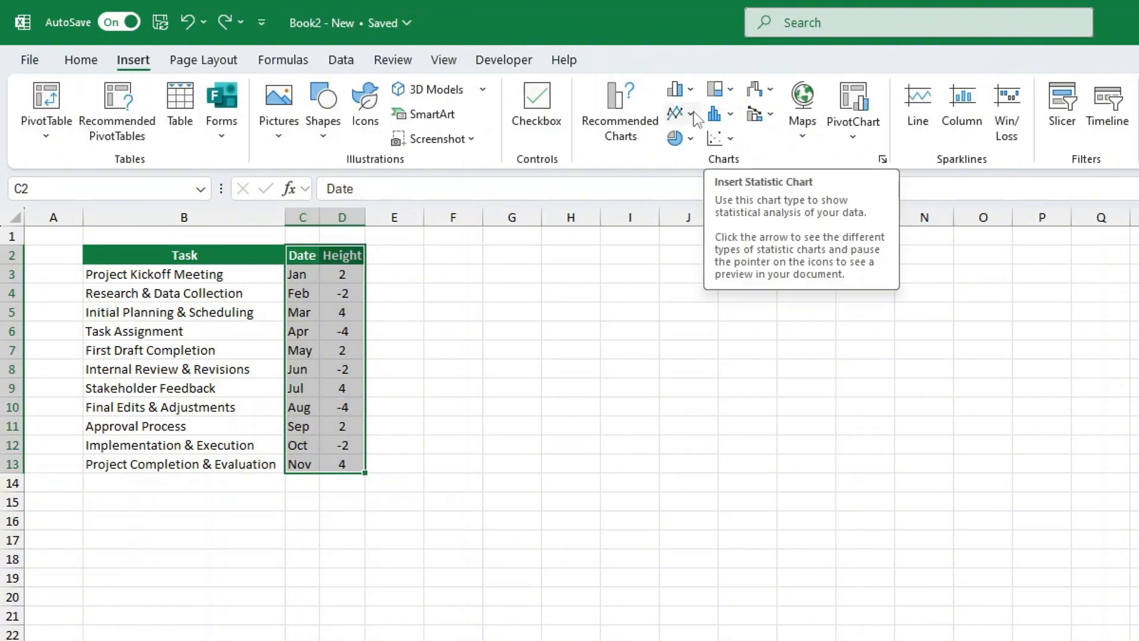
left_click(693, 91)
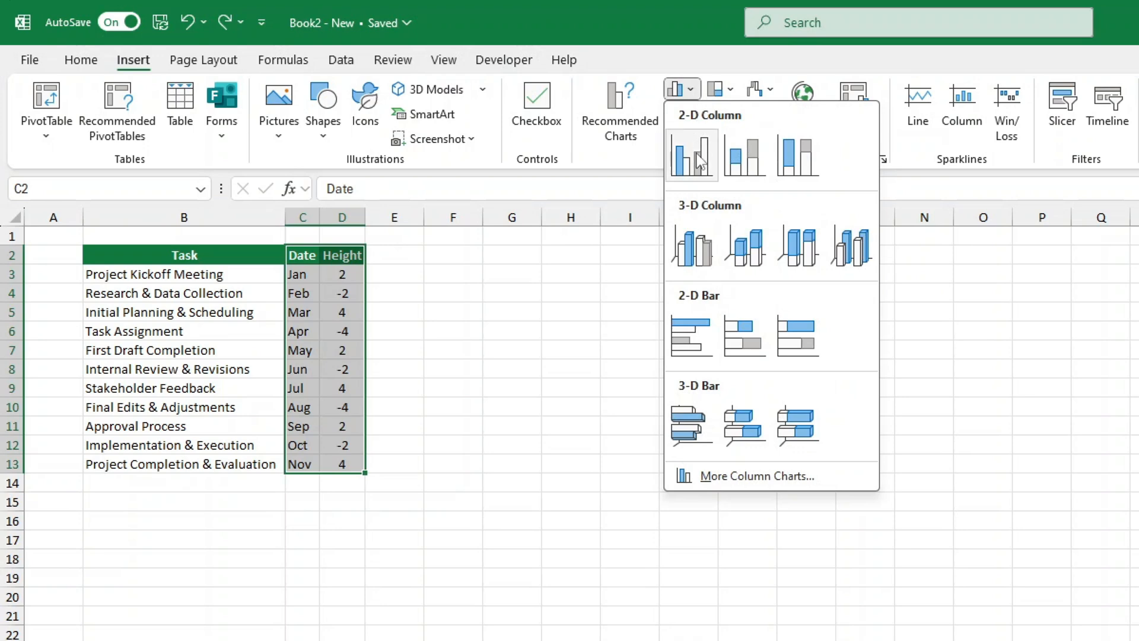
left_click(698, 159)
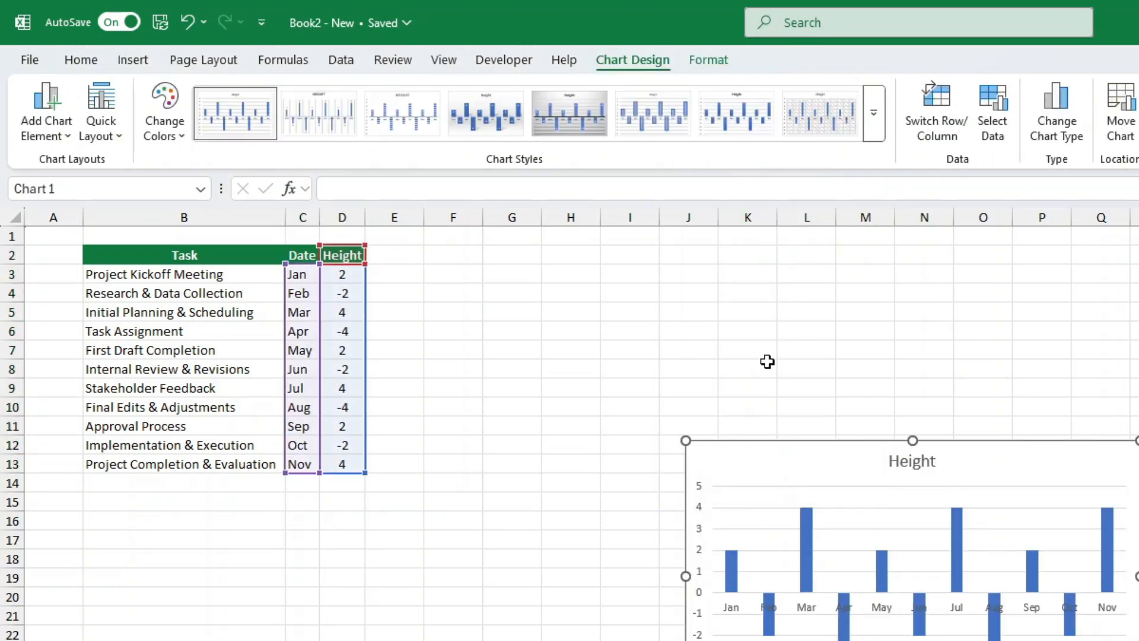
mouse_move(764, 453)
left_mouse_down()
mouse_move(542, 318)
mouse_move(496, 257)
mouse_move(479, 254)
left_mouse_up()
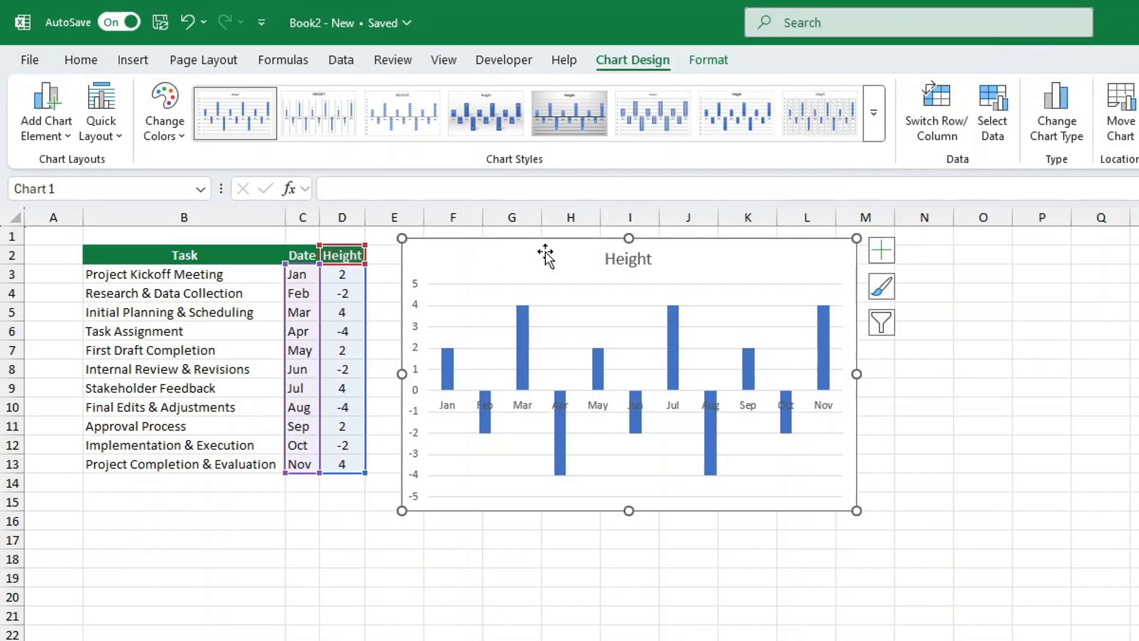
Add data labels that take the task names from cells B3:B13, and exclude the numeric value from the labels
left_click(880, 260)
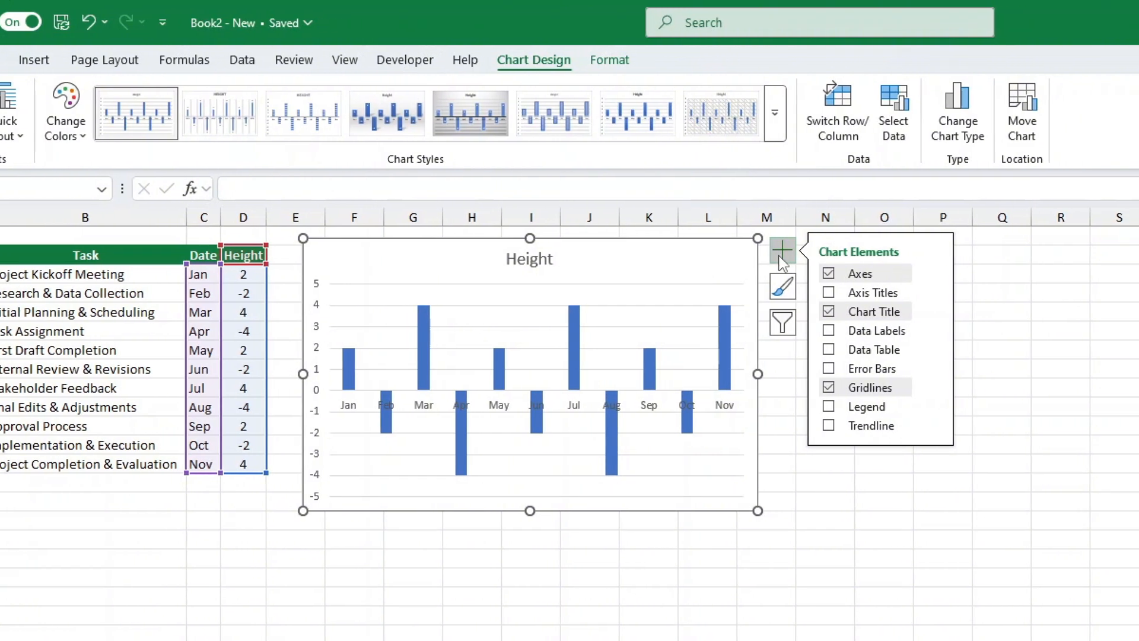
left_click(932, 331)
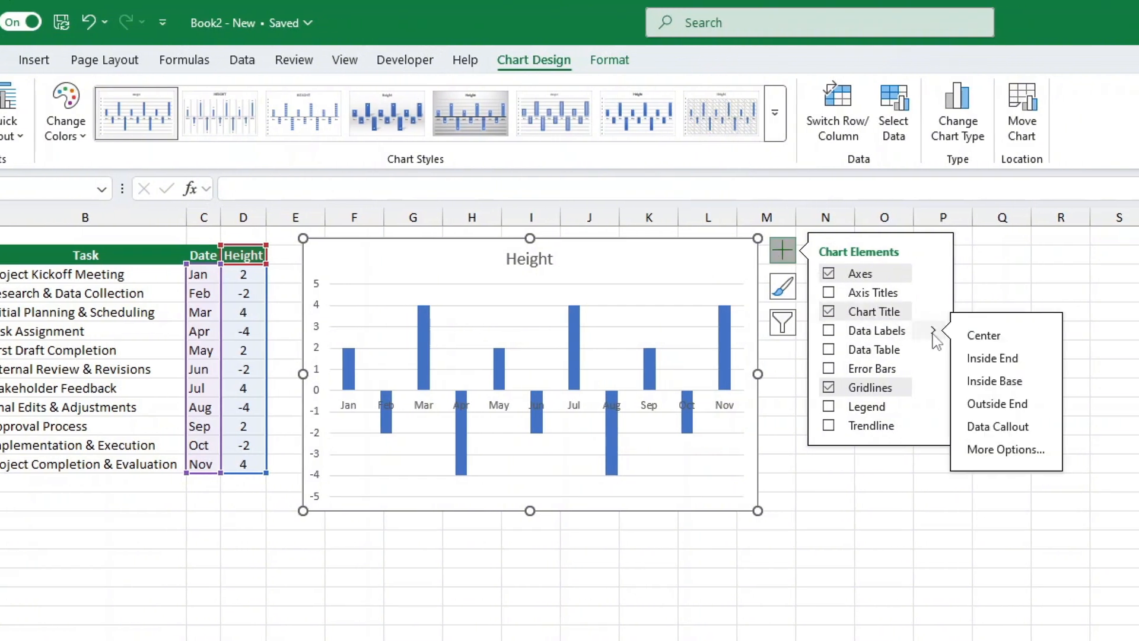
left_click(1005, 449)
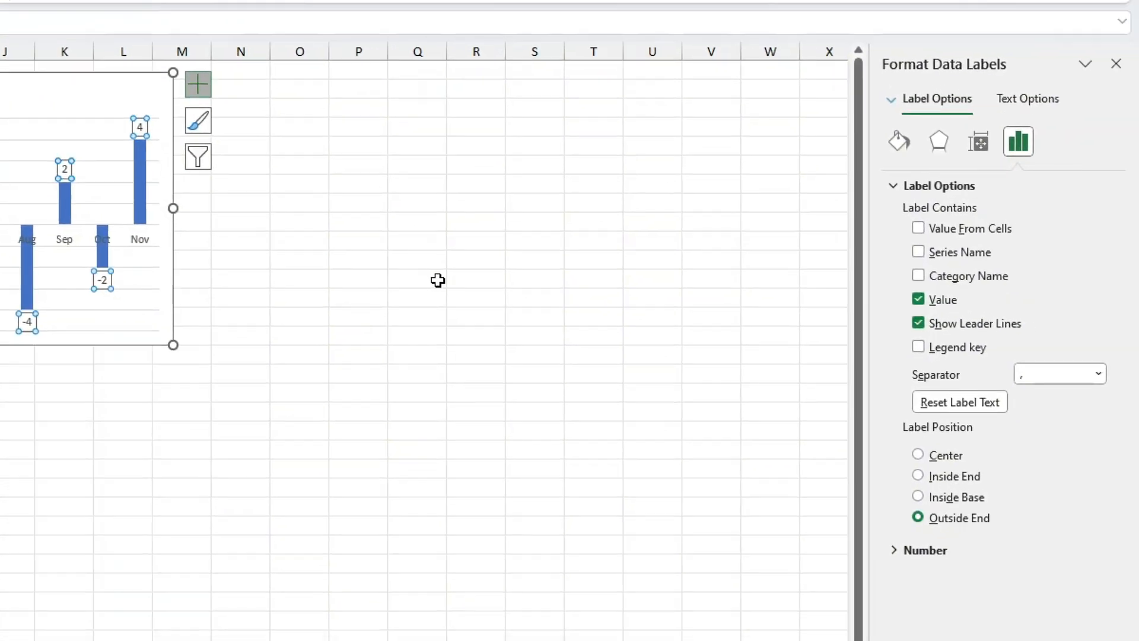
left_click(917, 229)
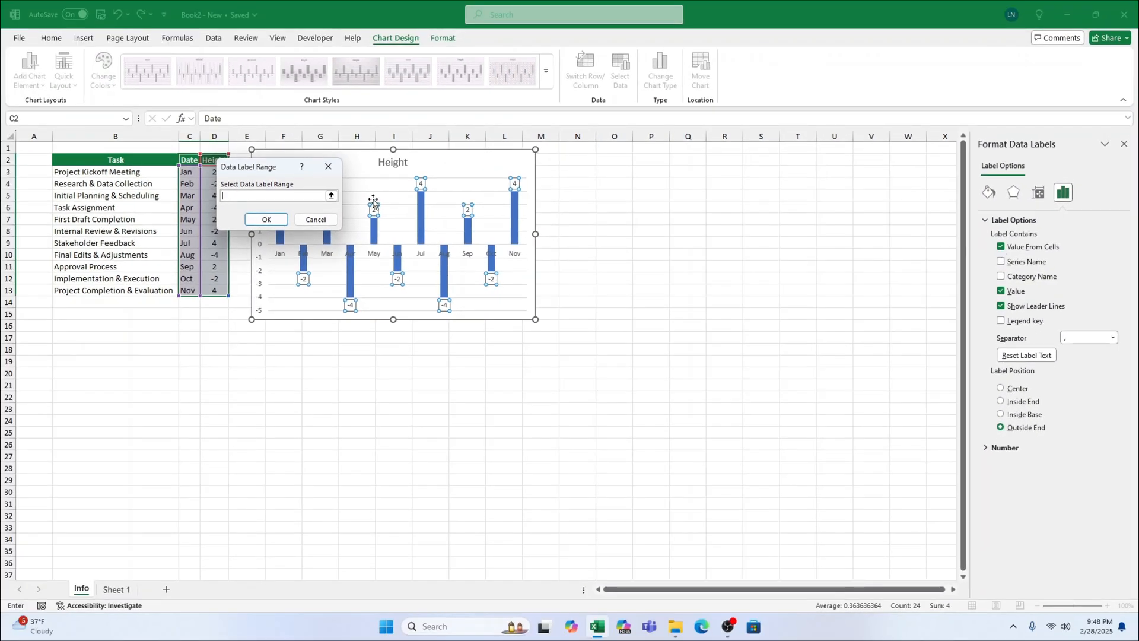
left_click_drag(124, 175, 113, 291)
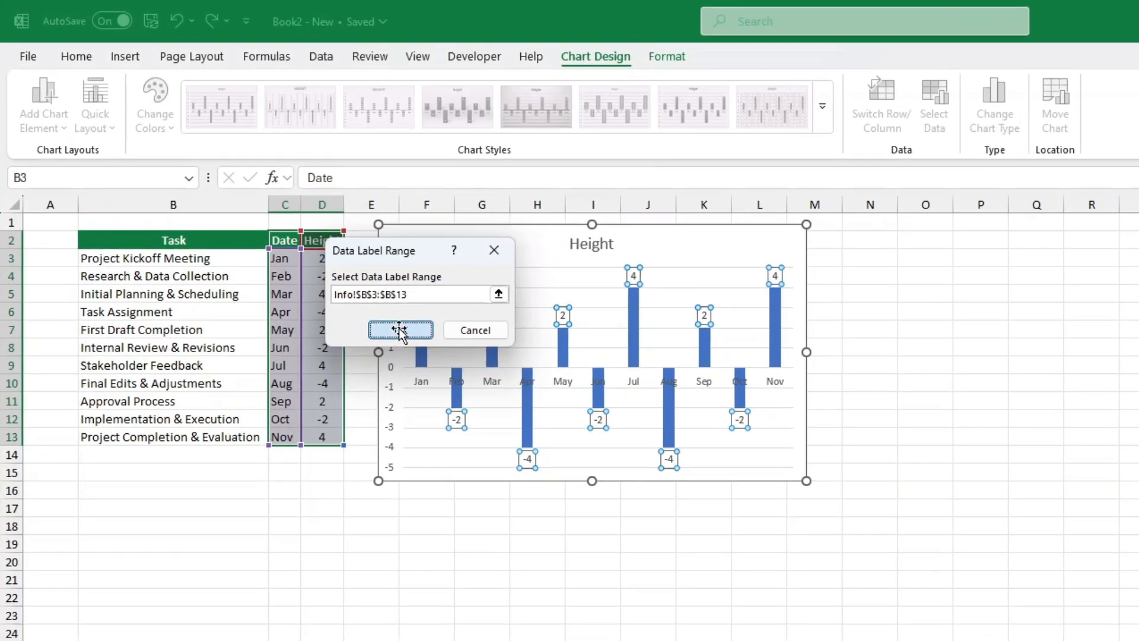
left_click(266, 219)
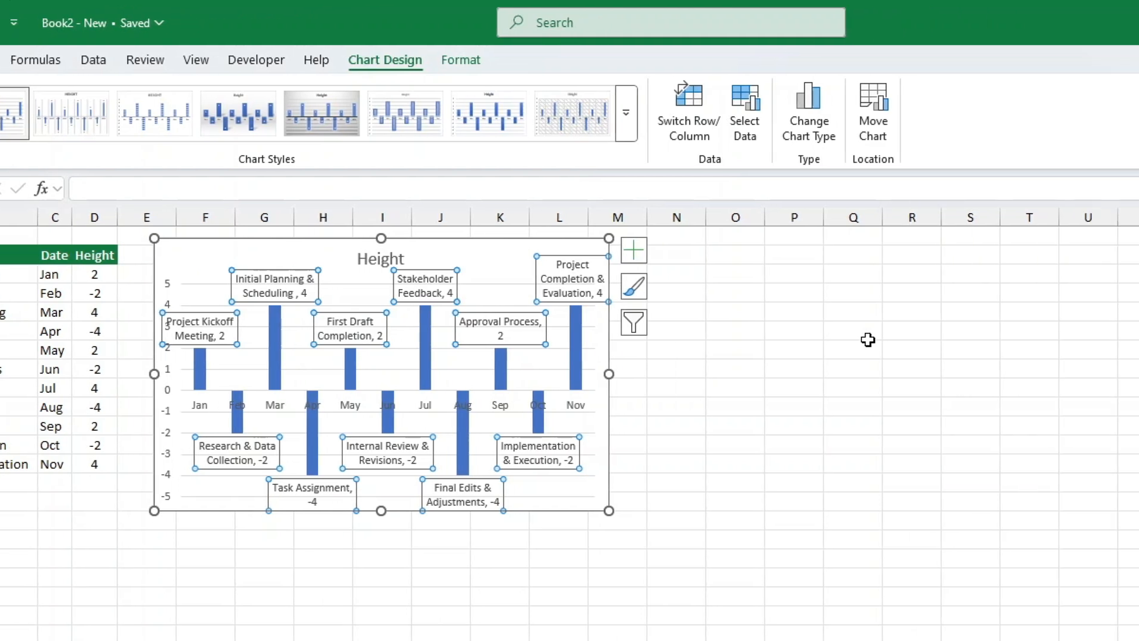
left_click(941, 480)
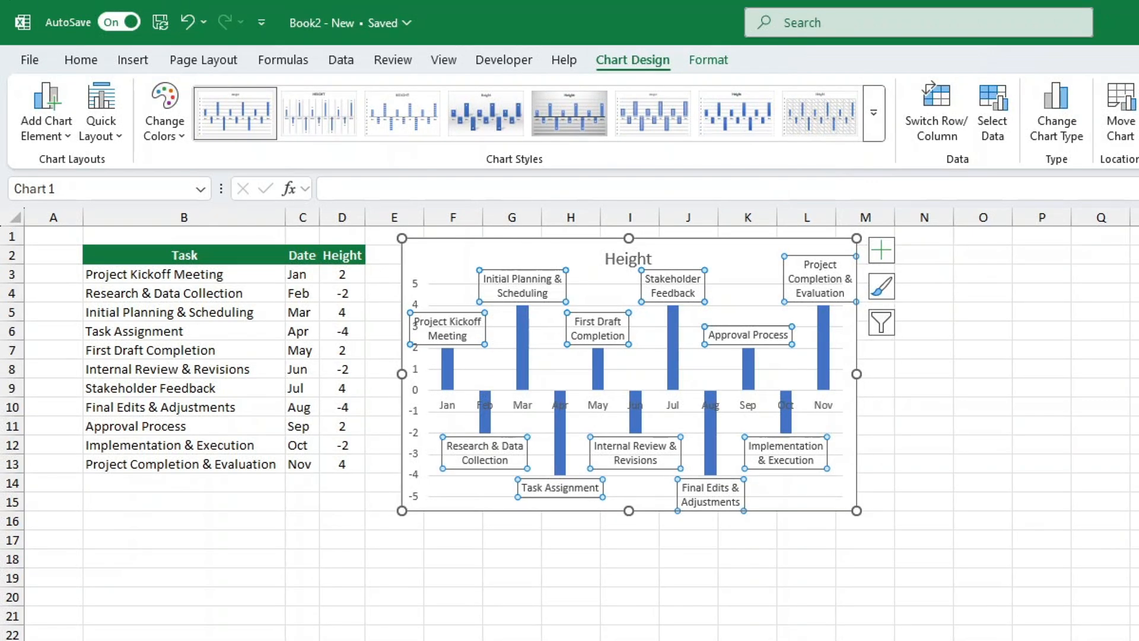
Set the columns of the Height series to No Fill
left_click(824, 345)
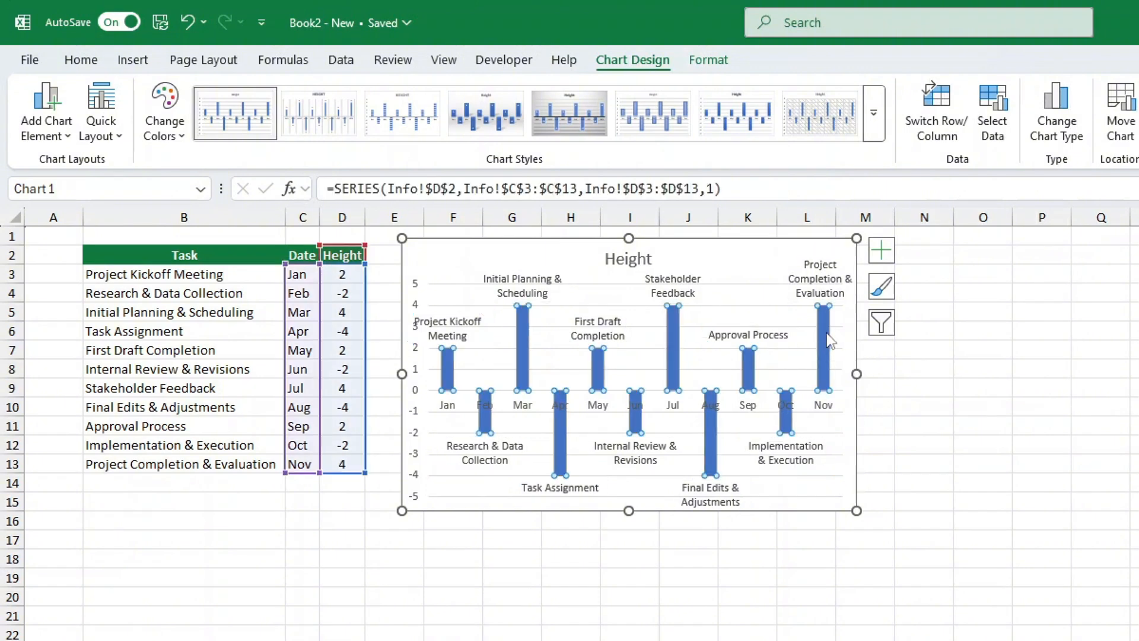
left_click(705, 61)
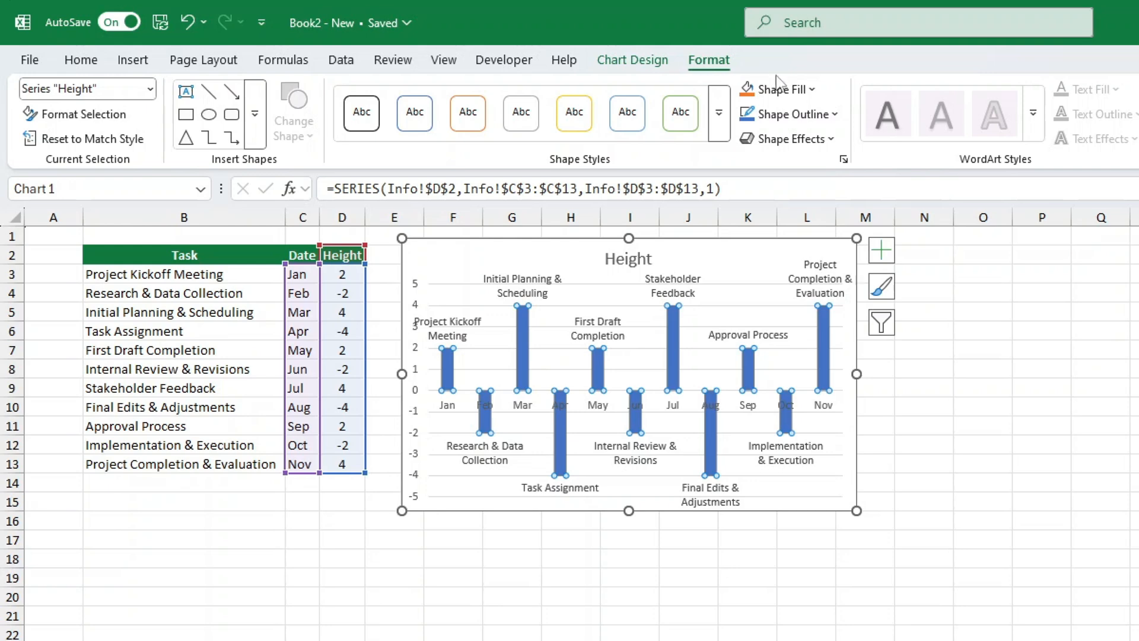
left_click(811, 91)
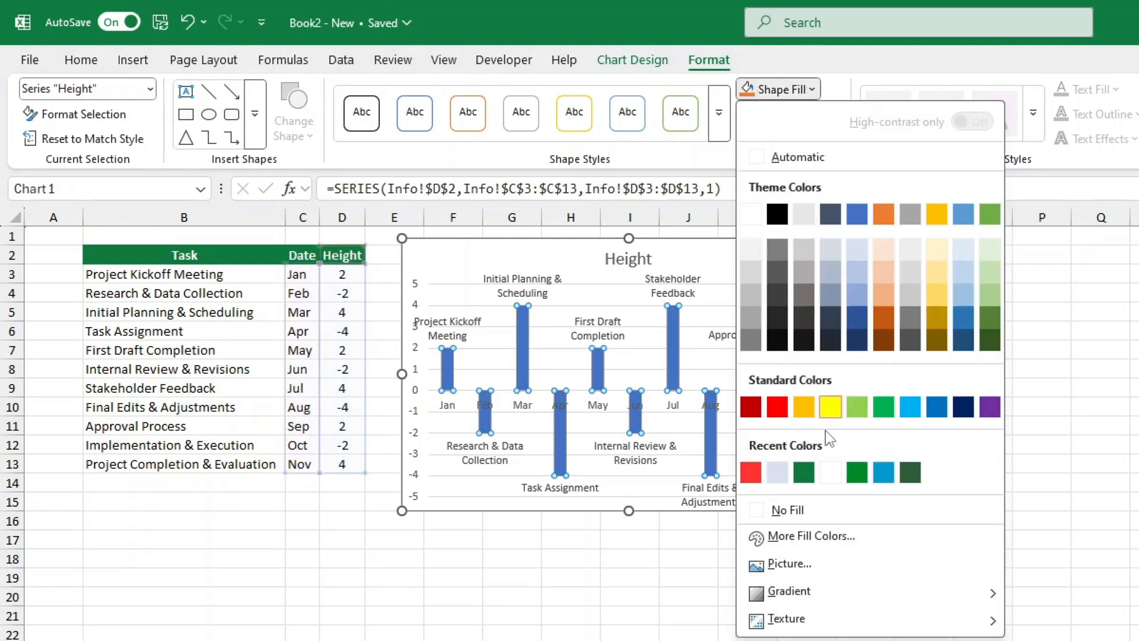
left_click(805, 509)
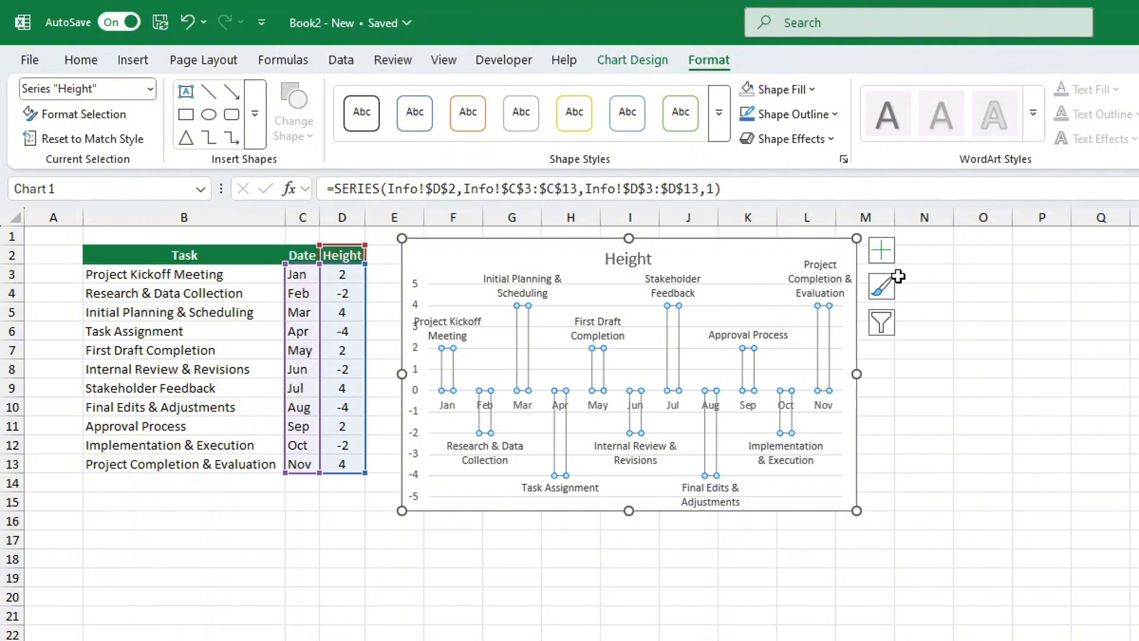
Add vertical error bars to the Height series with Minus direction, No Cap and a percentage error amount of 100
left_click(885, 255)
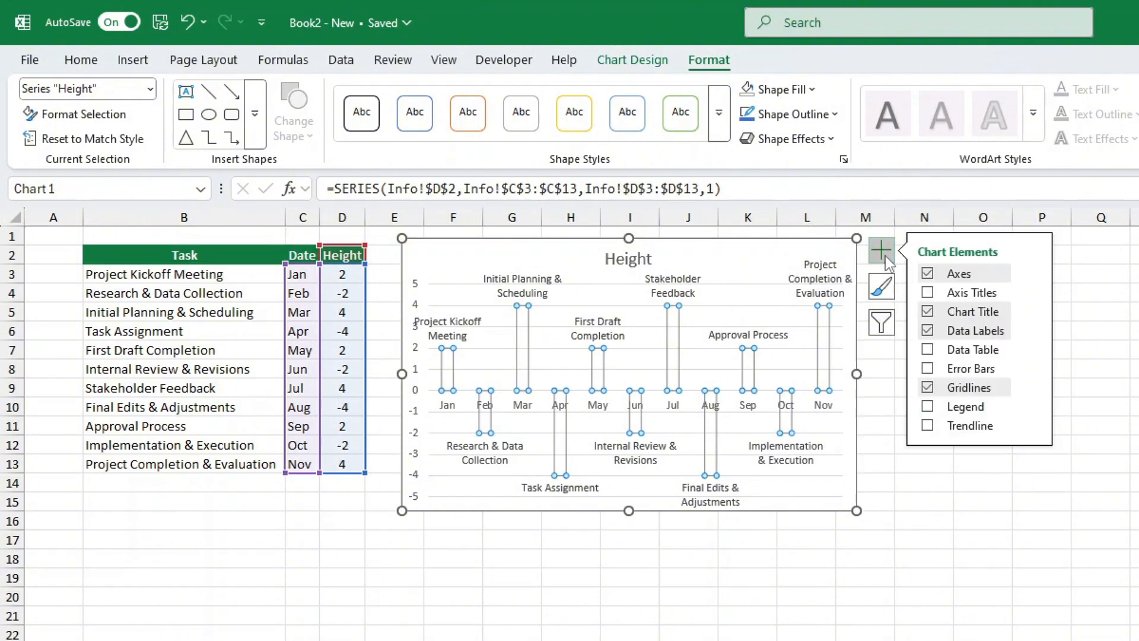
left_click(1034, 371)
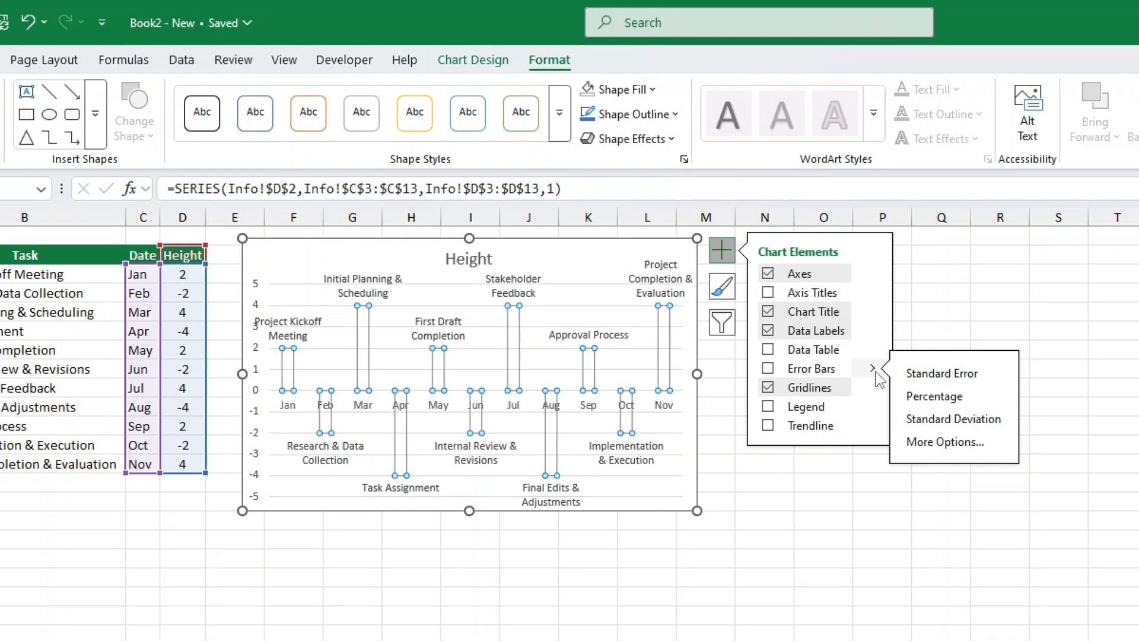
left_click(949, 442)
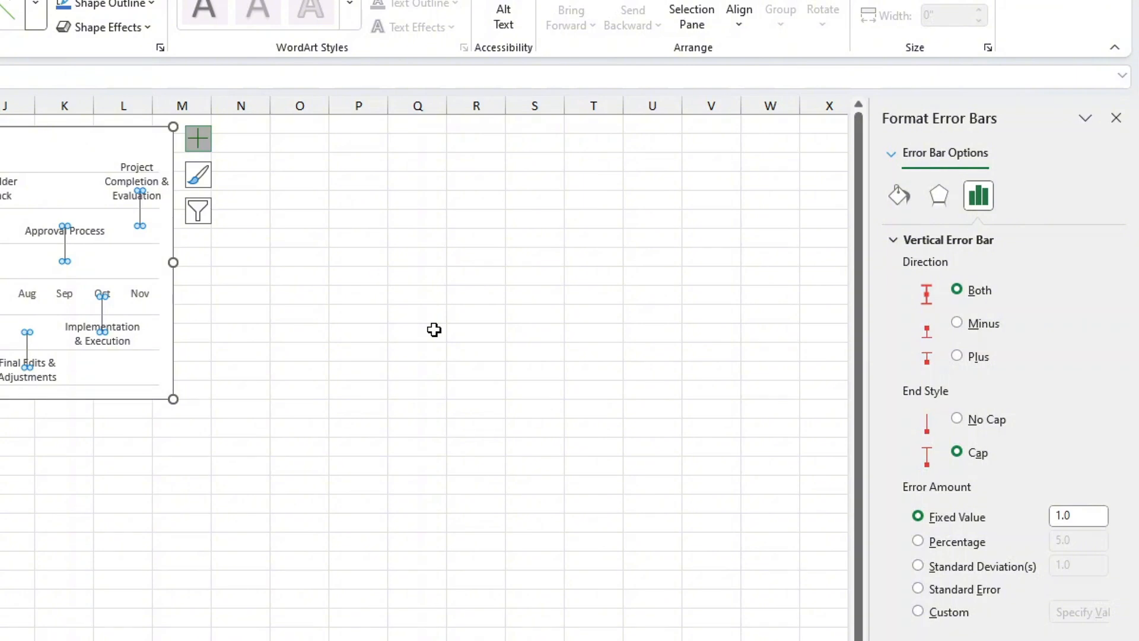
left_click(963, 324)
left_click(961, 420)
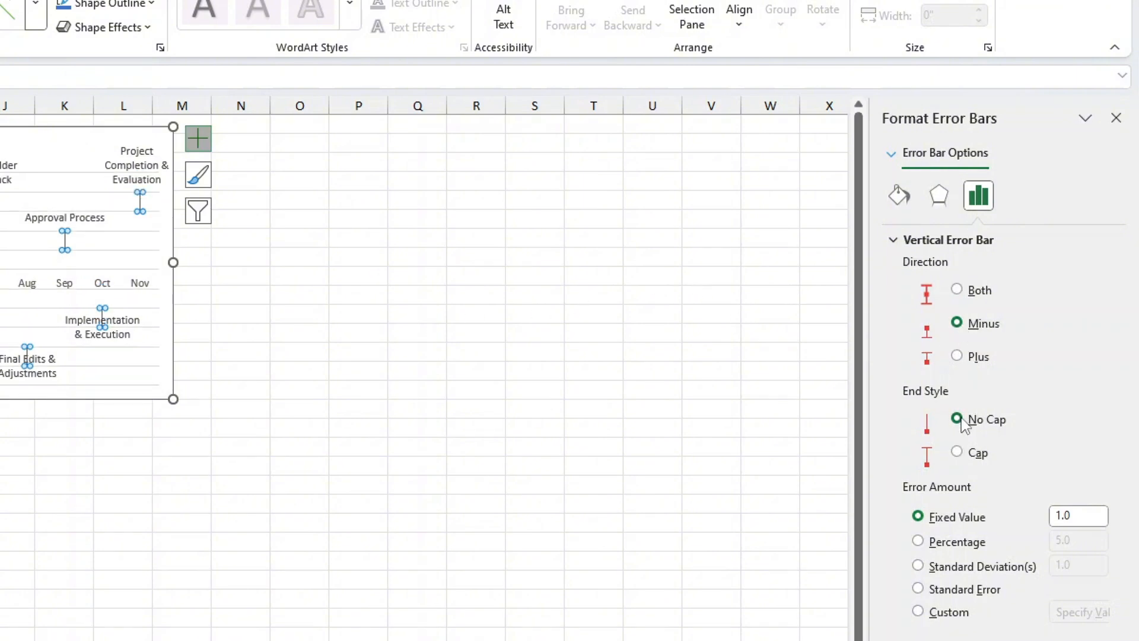
left_click(946, 544)
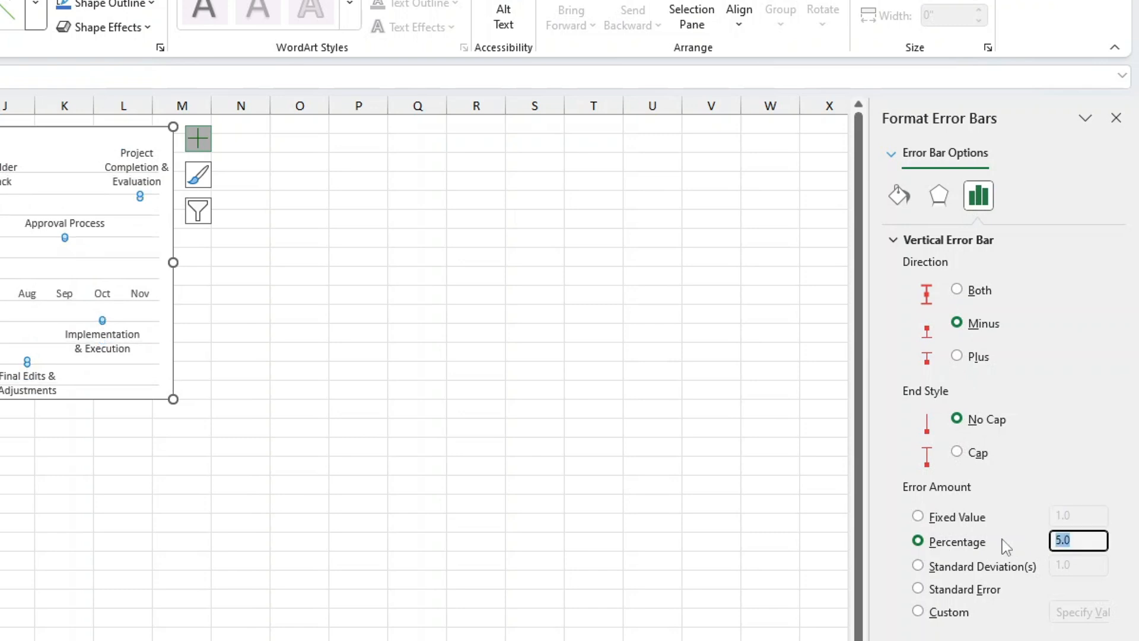
type("100")
key("Return")
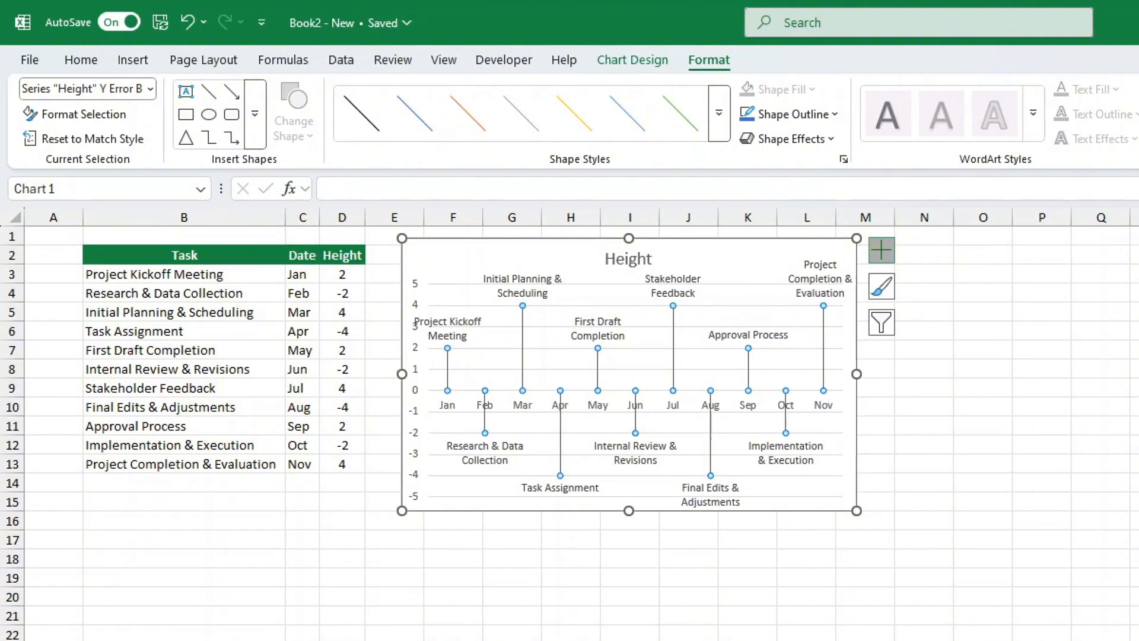
left_click(984, 396)
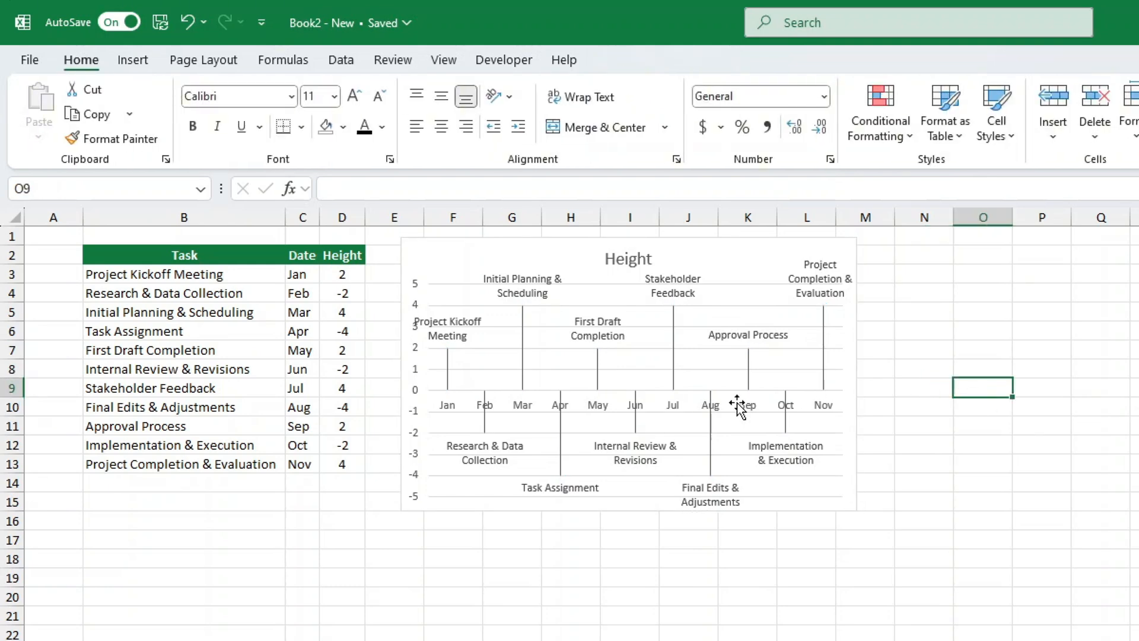
Delete the chart title and the horizontal gridlines from the chart
left_click(617, 264)
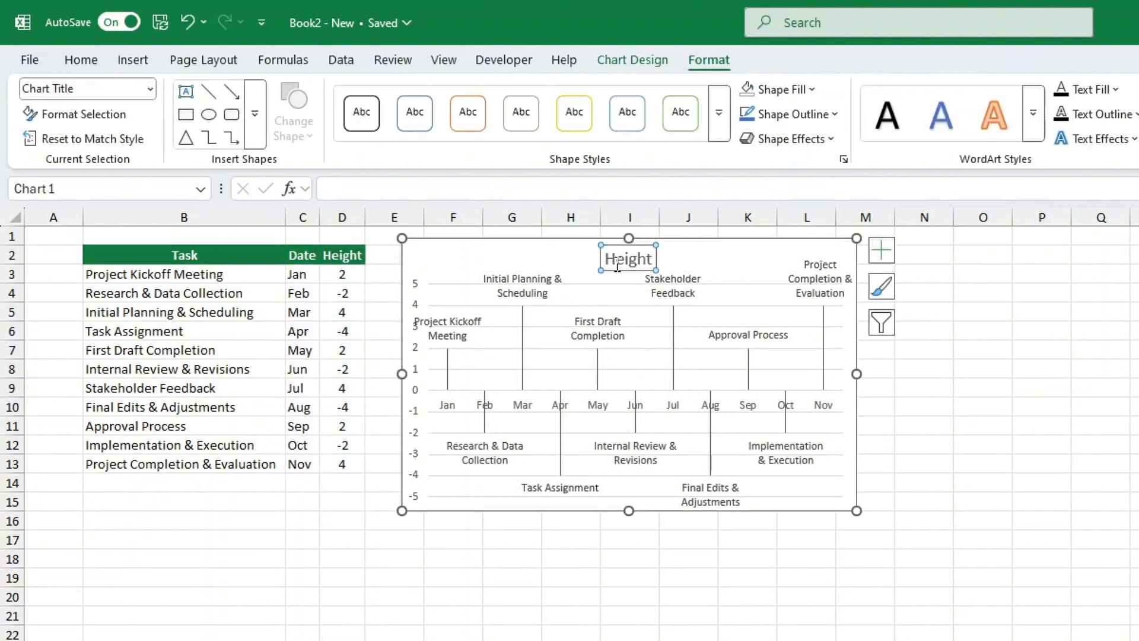
key("Delete")
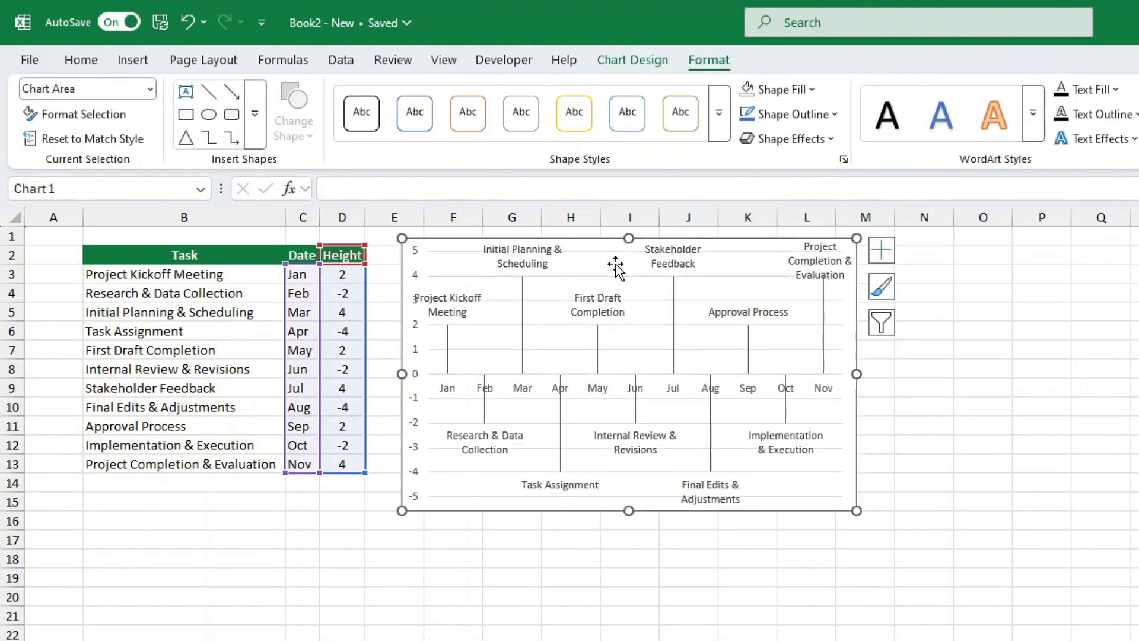
left_click(574, 275)
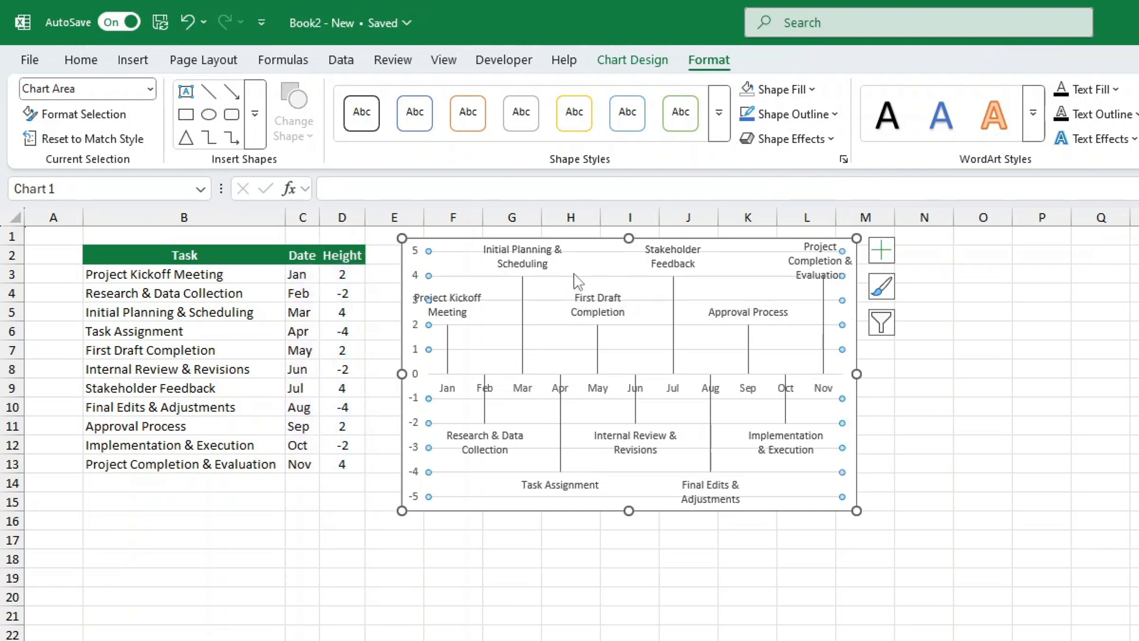
key("Delete")
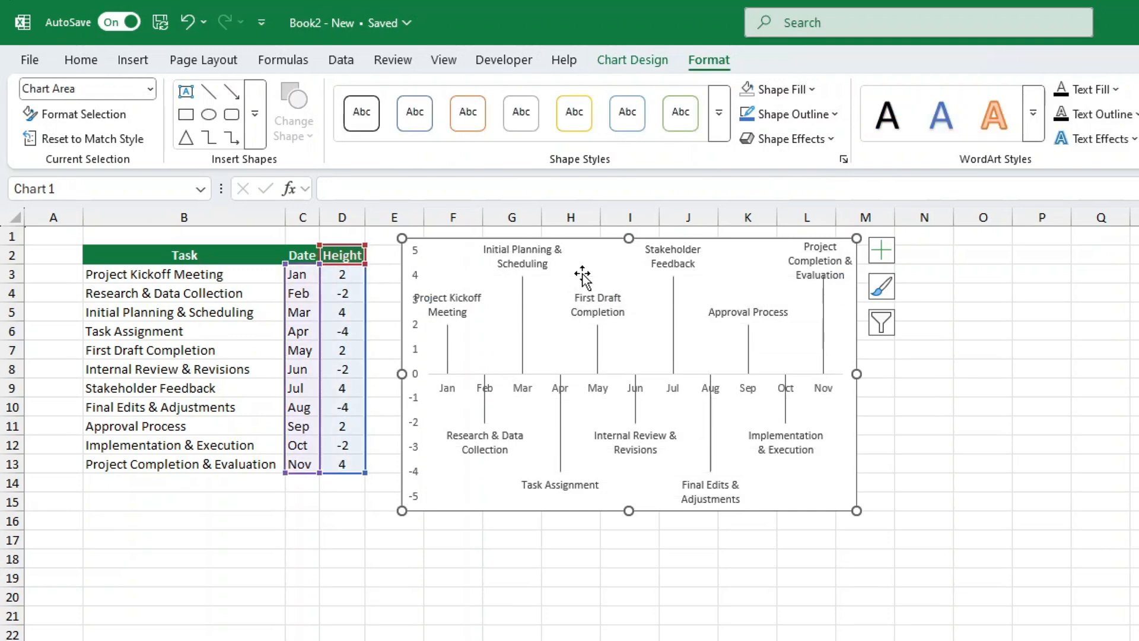
Hide the chart's primary vertical axis and set the chart area to No Outline
left_click(882, 250)
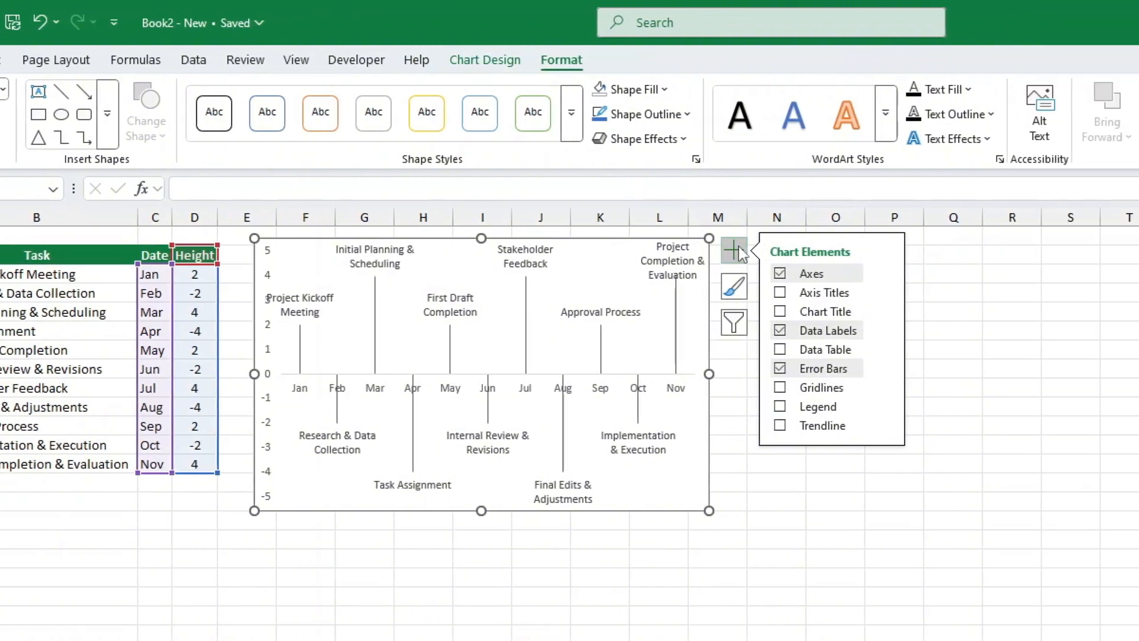
mouse_move(825, 281)
left_click(881, 297)
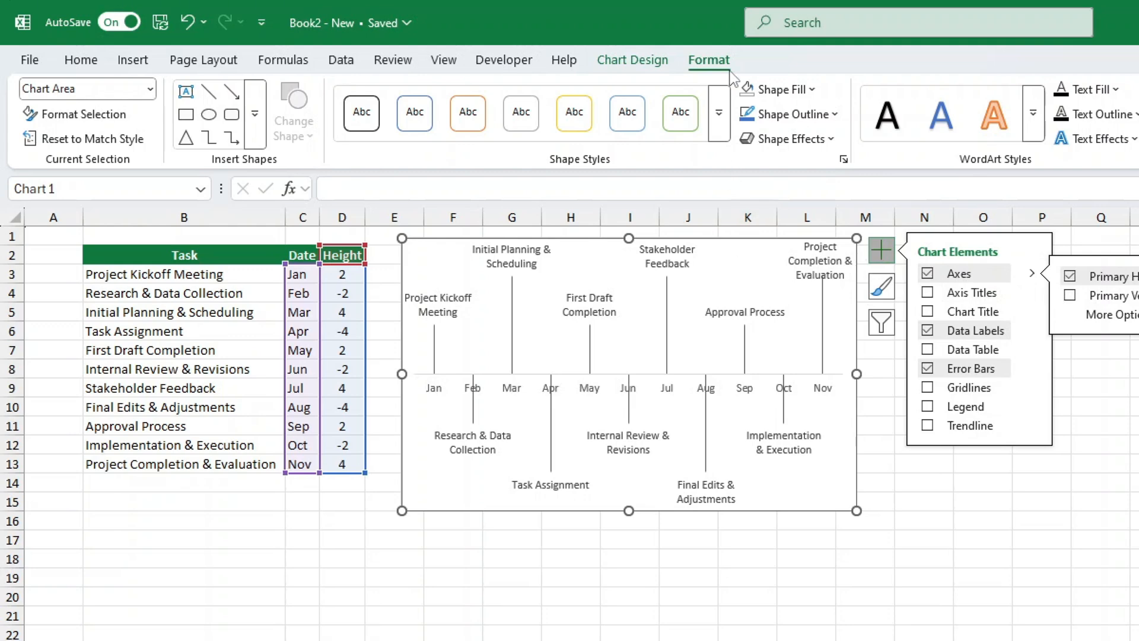
left_click(823, 121)
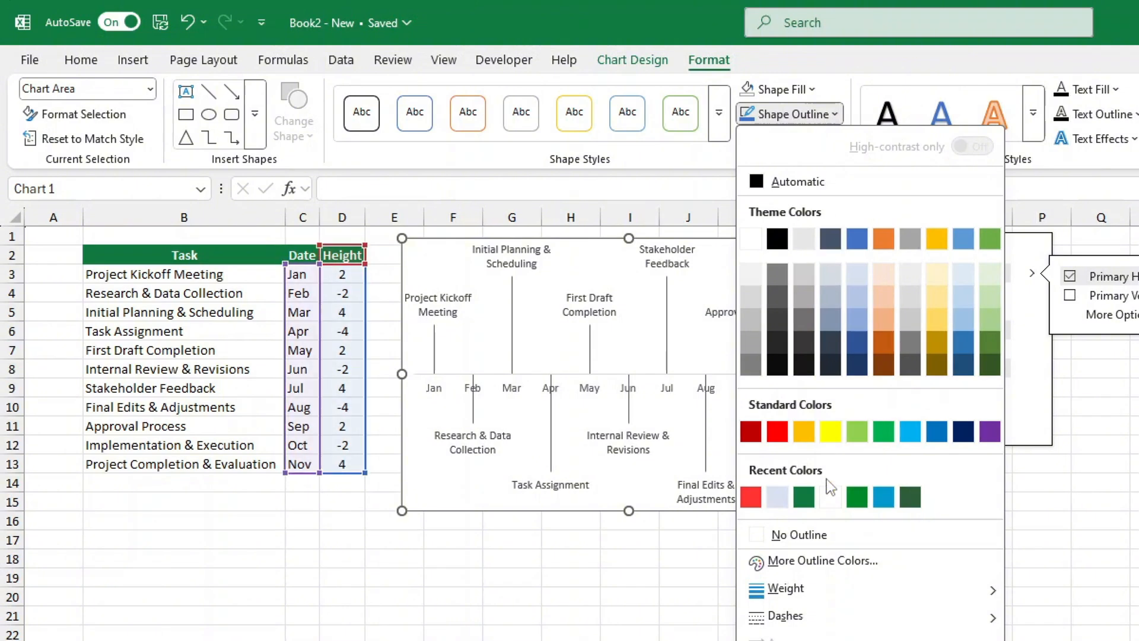
left_click(820, 535)
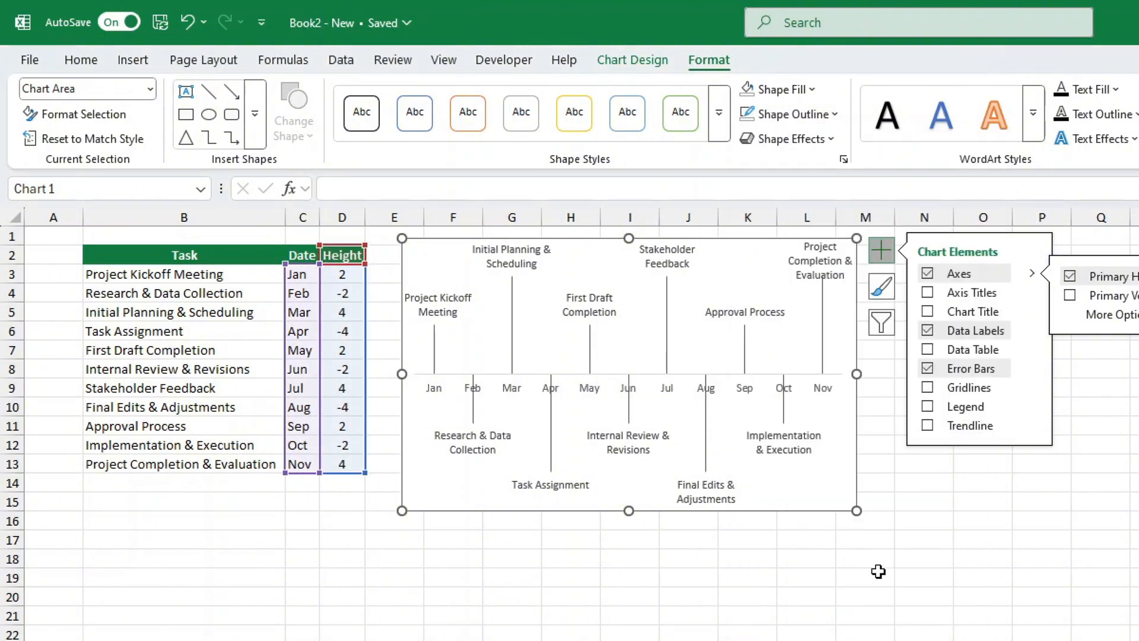
Set the chart's horizontal axis line to the Automatic outline colour and give it a thicker weight
left_click(902, 577)
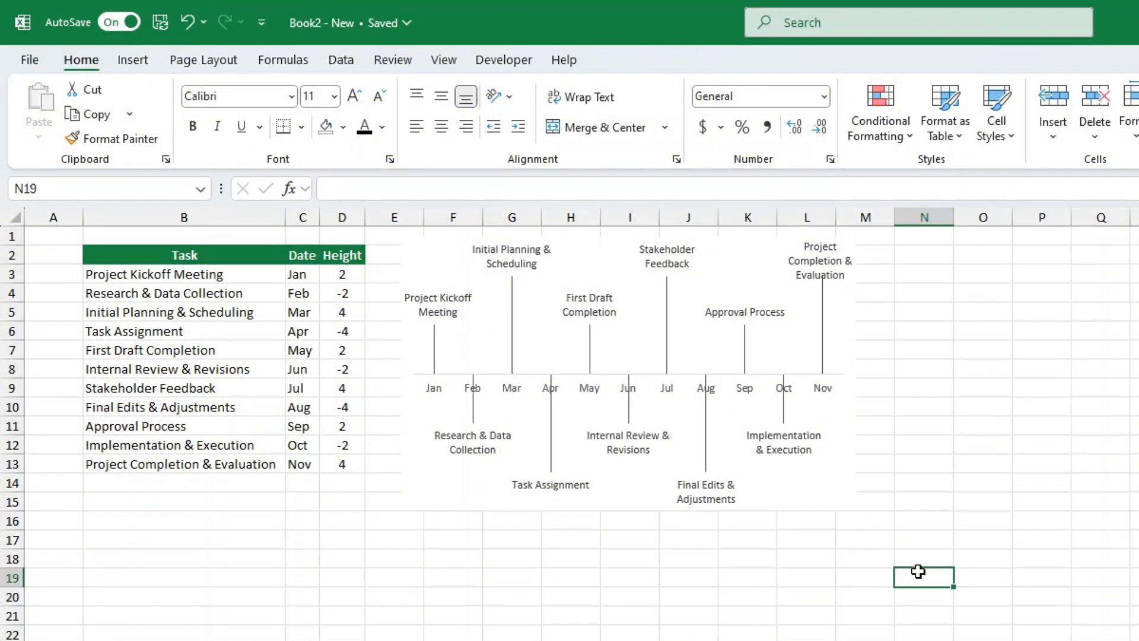
left_click(701, 383)
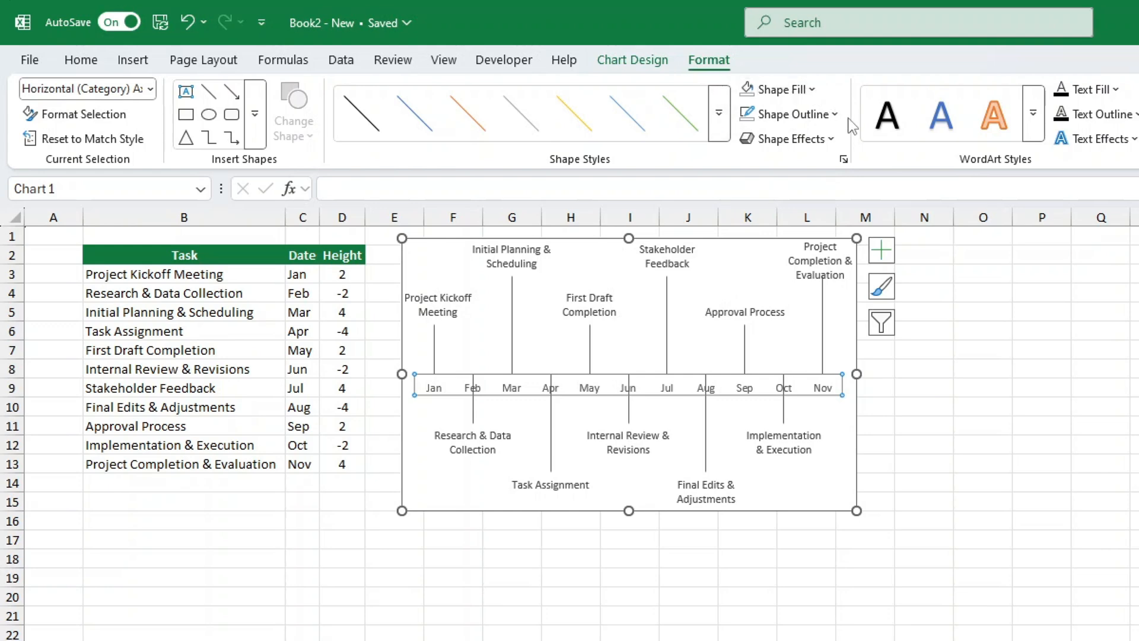
left_click(830, 119)
left_click(783, 181)
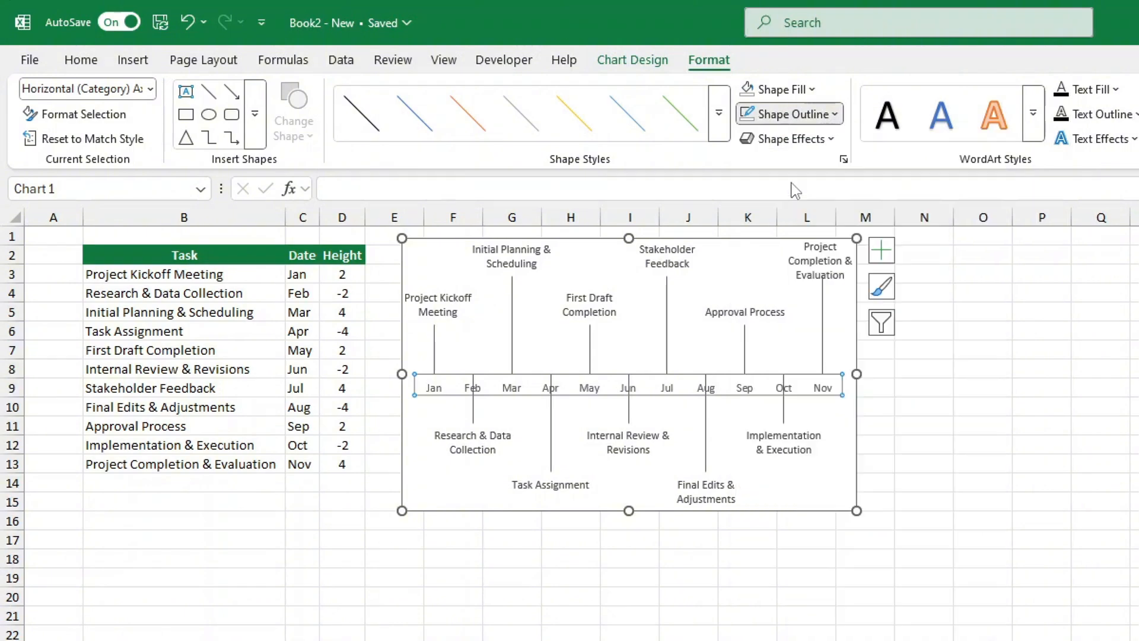
left_click(835, 116)
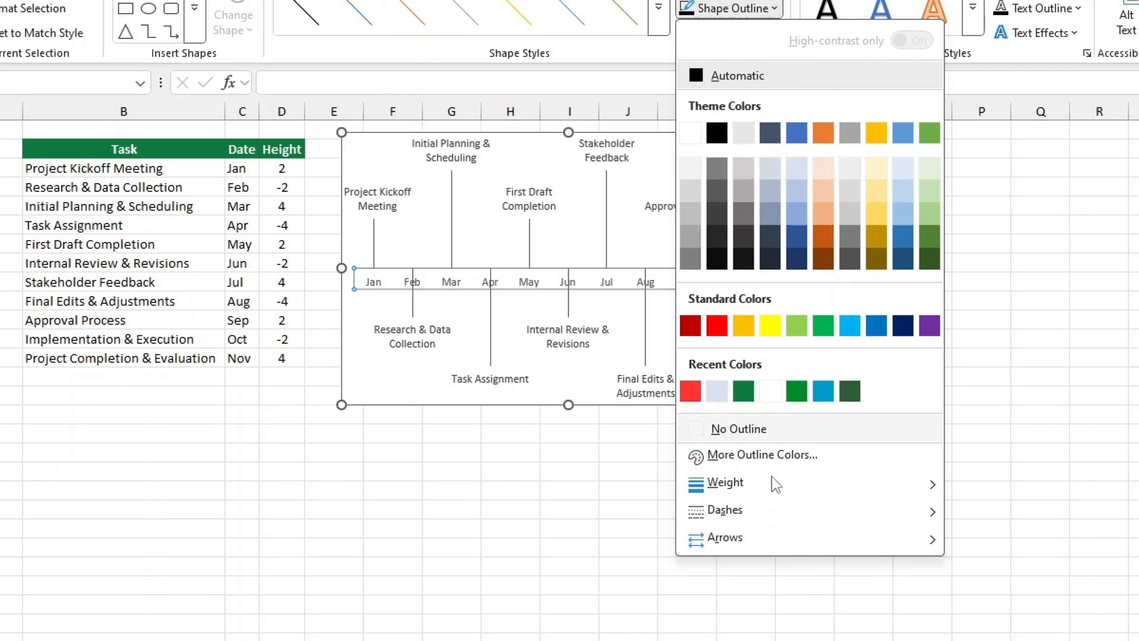
mouse_move(827, 586)
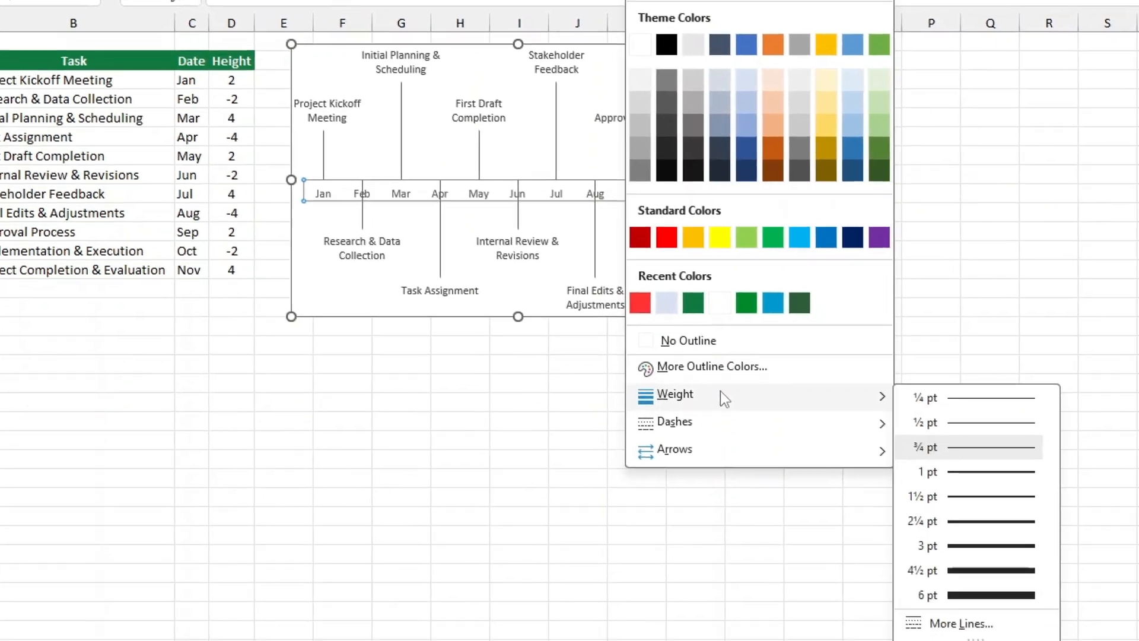
left_click(943, 487)
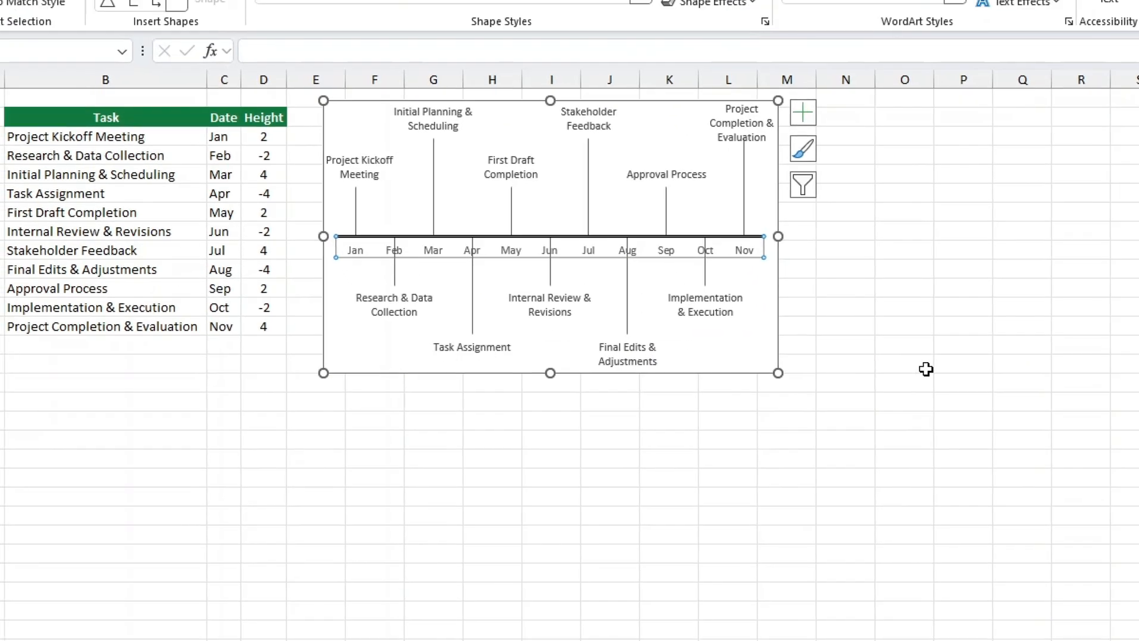
left_click(873, 272)
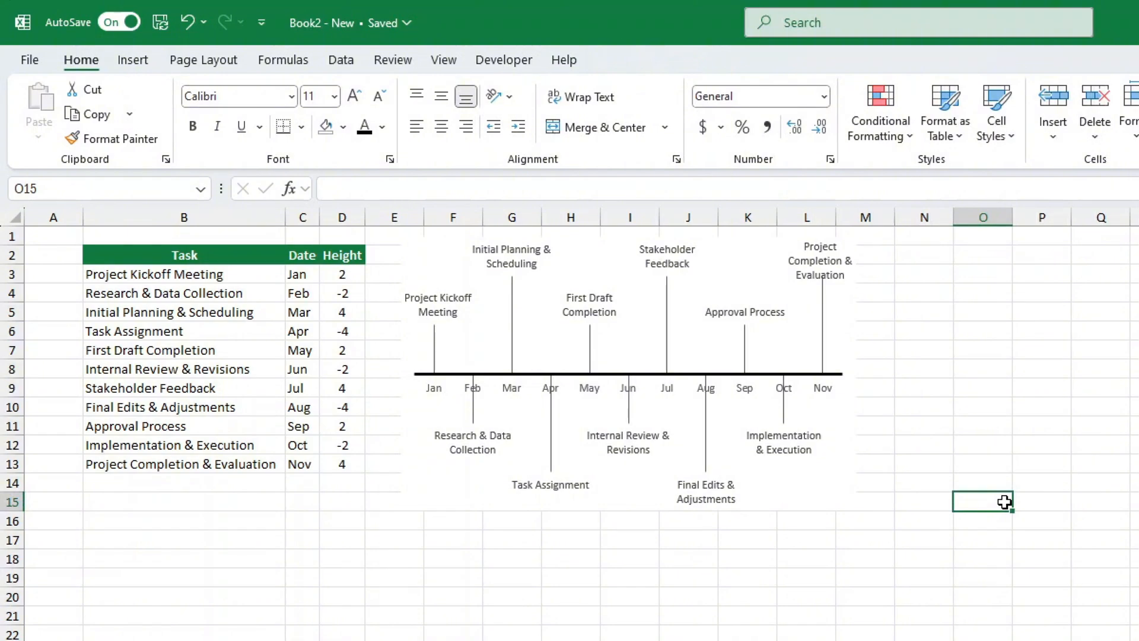
Add a solid arrowhead to the end of the horizontal axis line, pointing past Nov
left_click(794, 372)
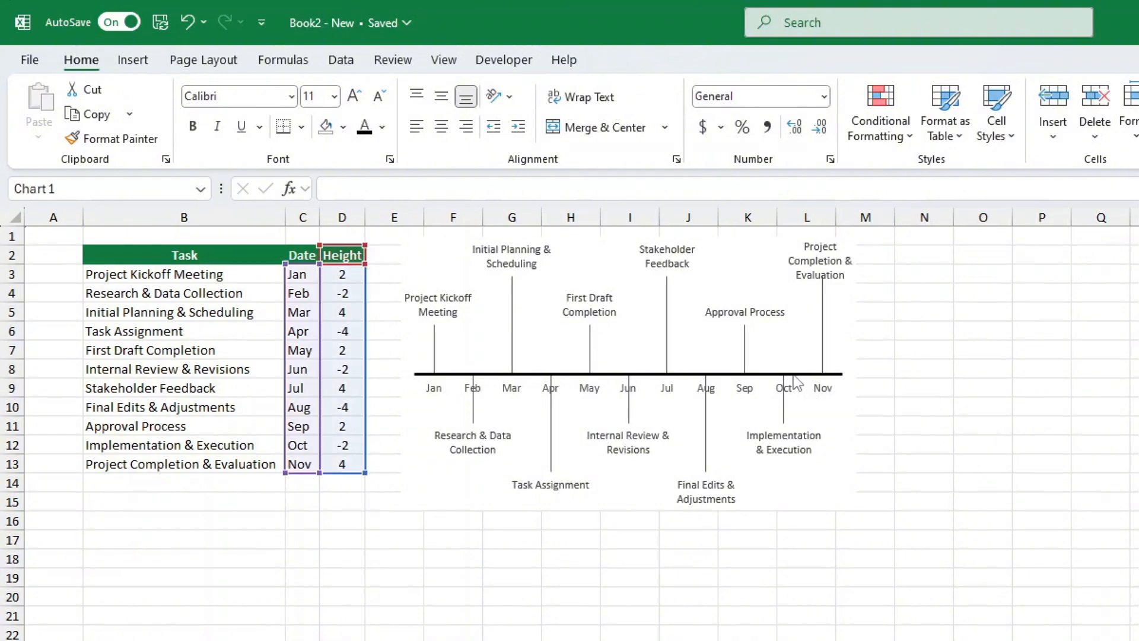
left_click(789, 114)
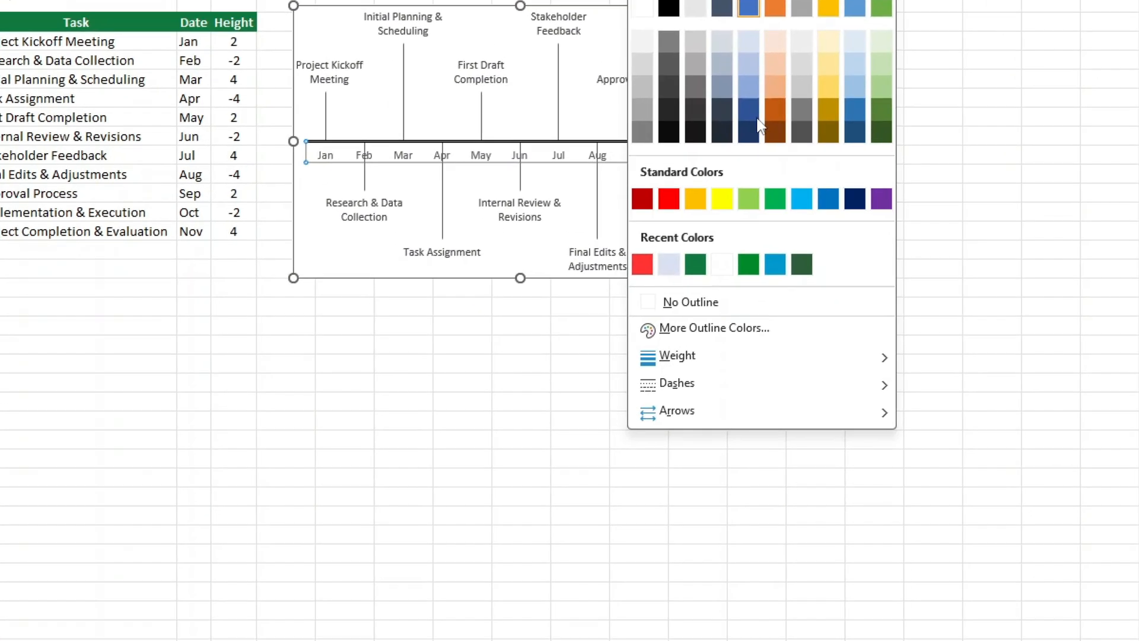
mouse_move(763, 410)
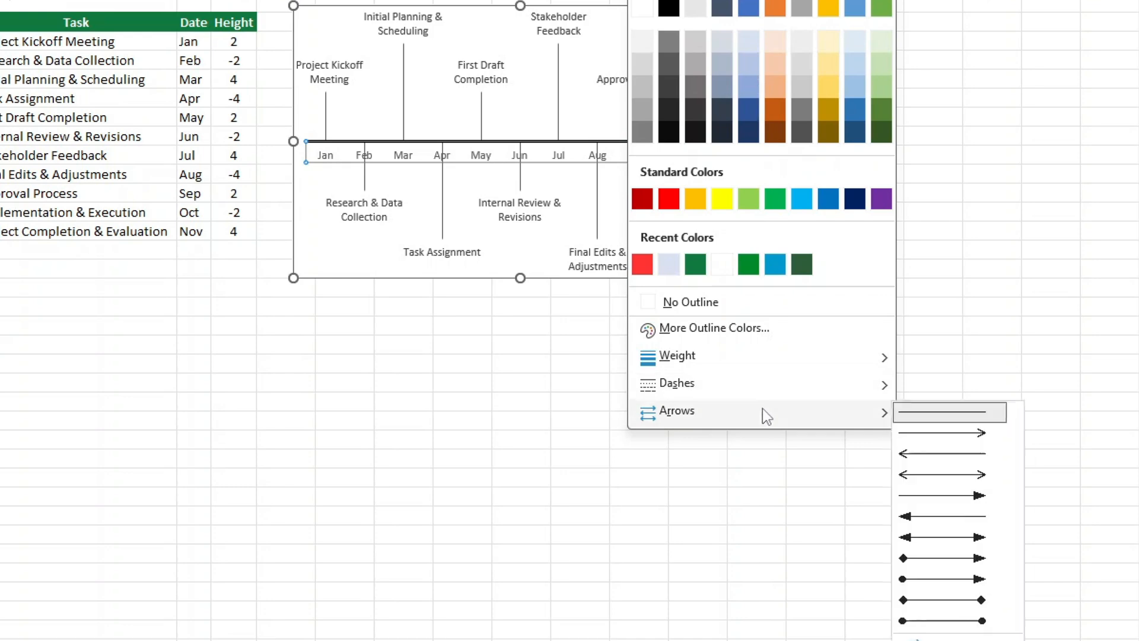
left_click(969, 498)
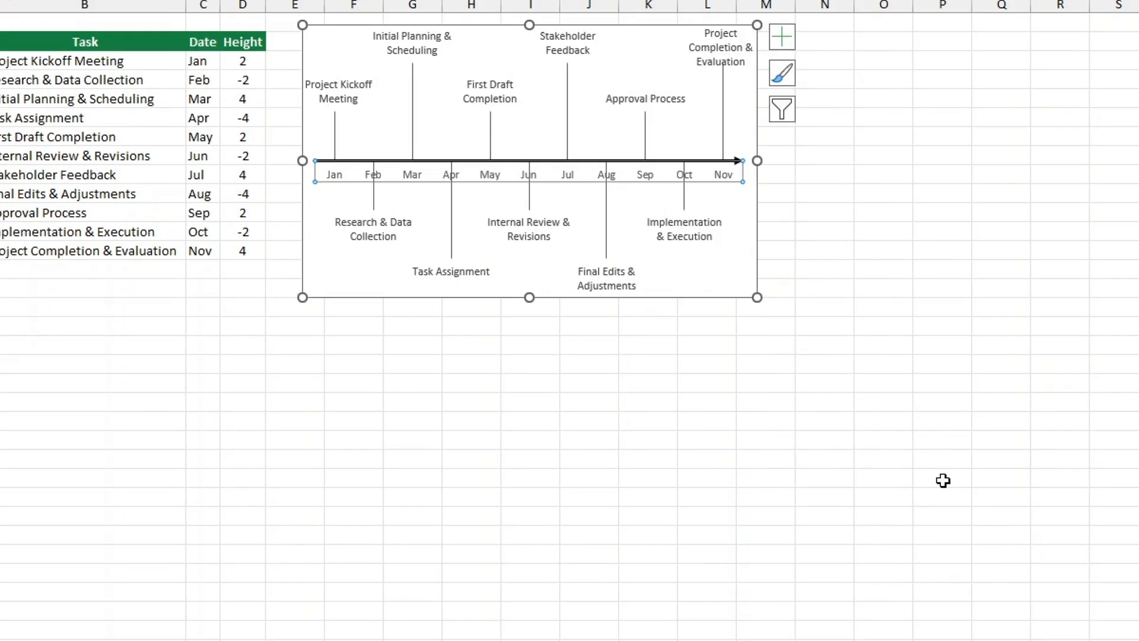
left_click(946, 482)
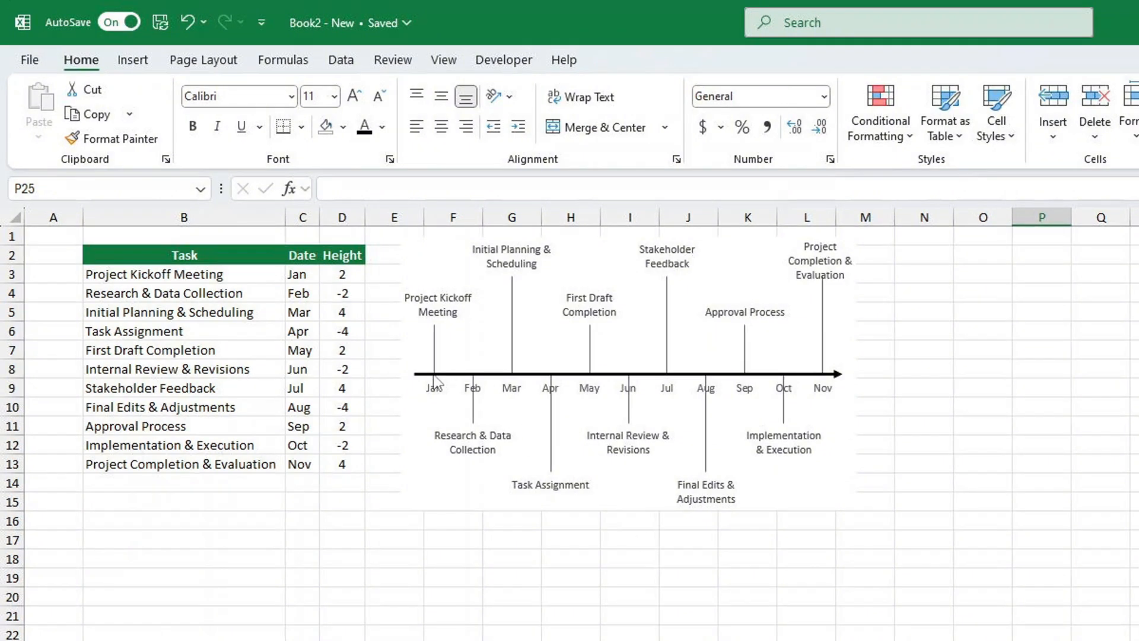
left_click(346, 315)
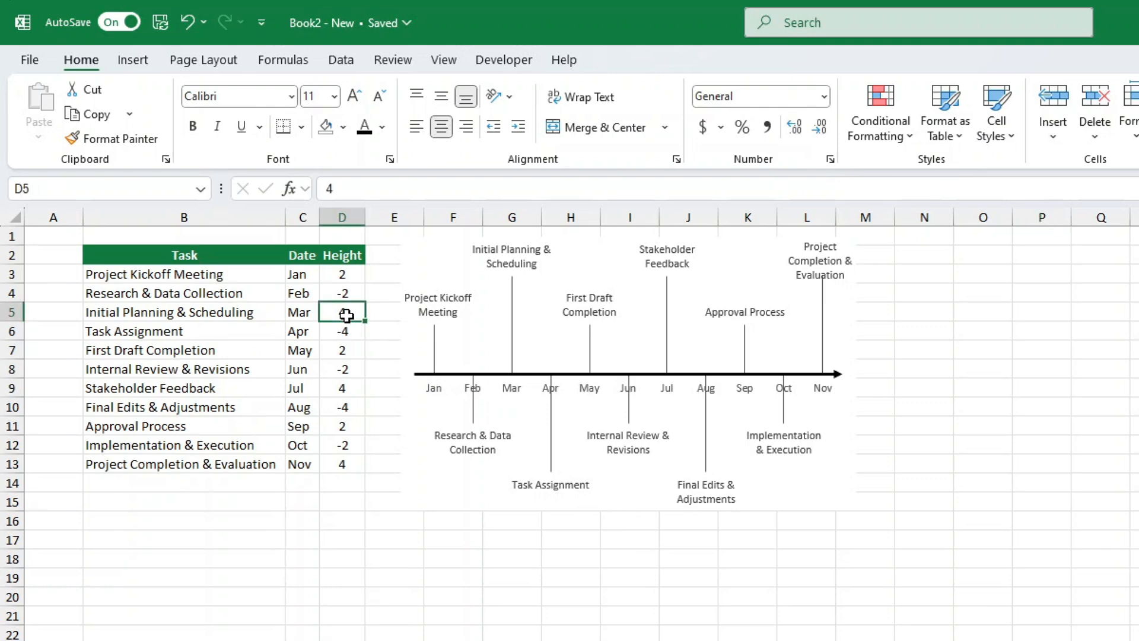
key("Down")
type("3")
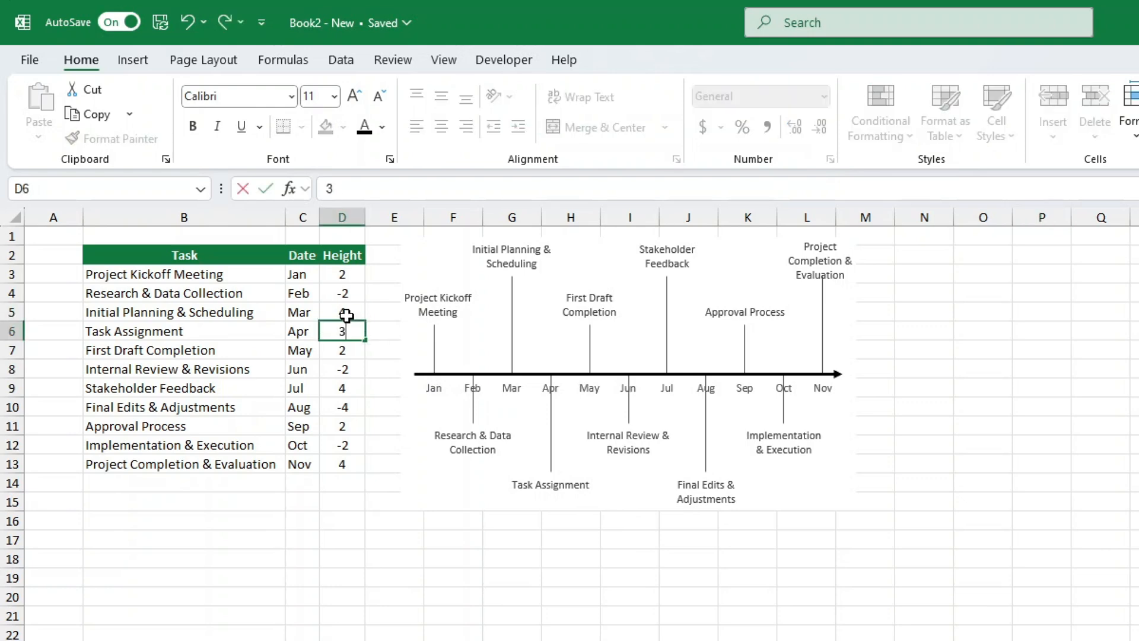
left_click(346, 315)
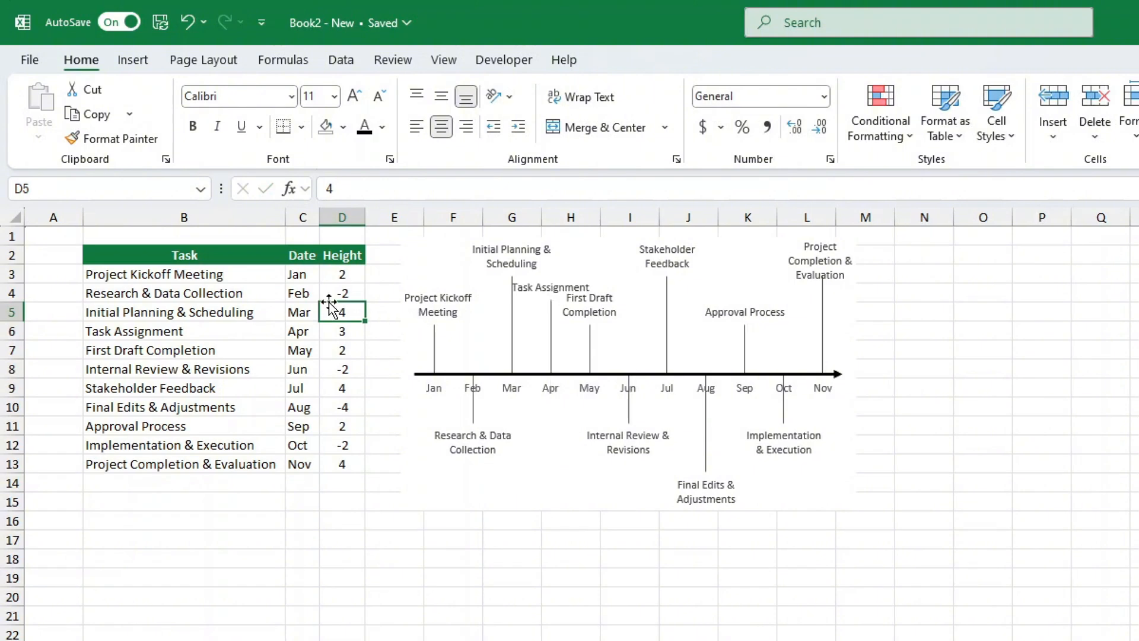
left_click(189, 23)
Set the height of Initial Planning & Scheduling to 3 and of Internal Review & Revisions to -3
left_click(350, 312)
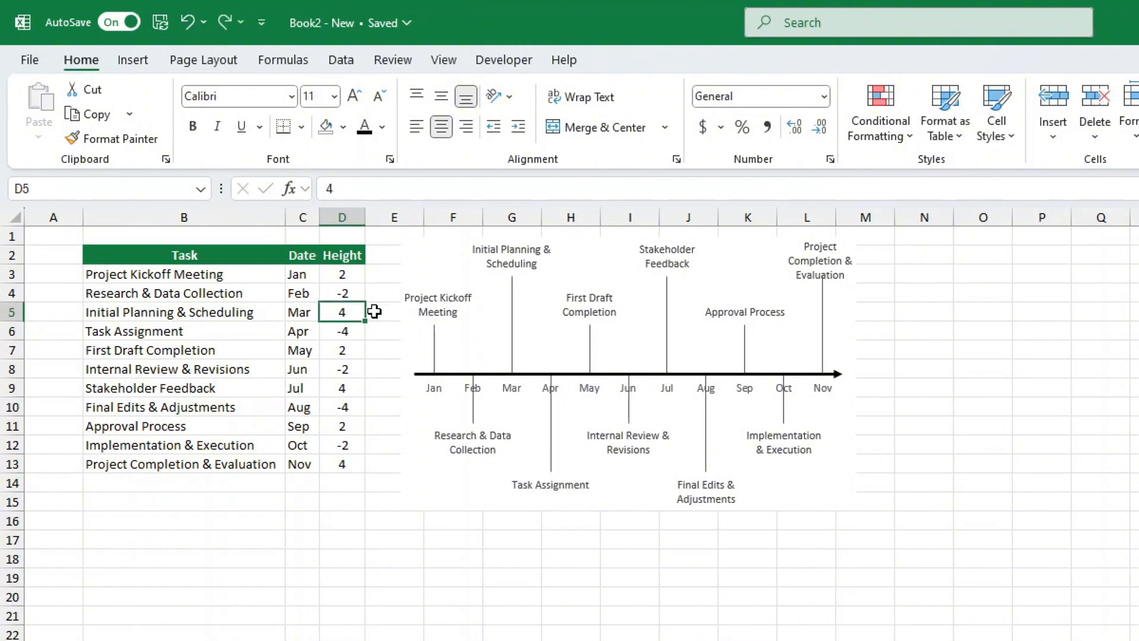
type("3")
key("Return")
key("Down")
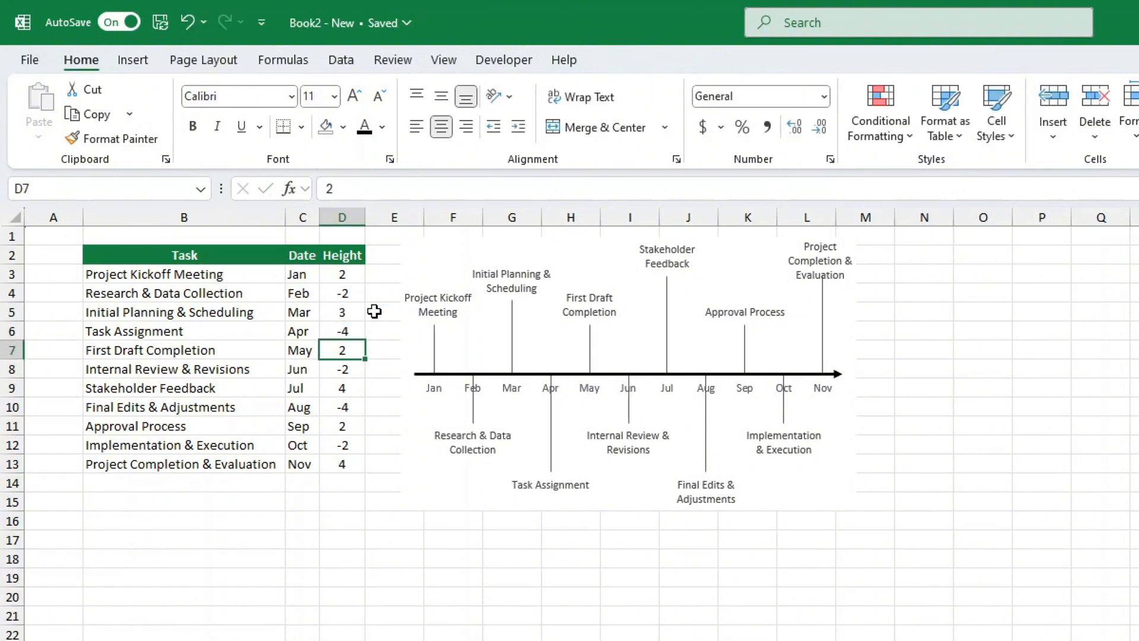
key("Down")
type("-3")
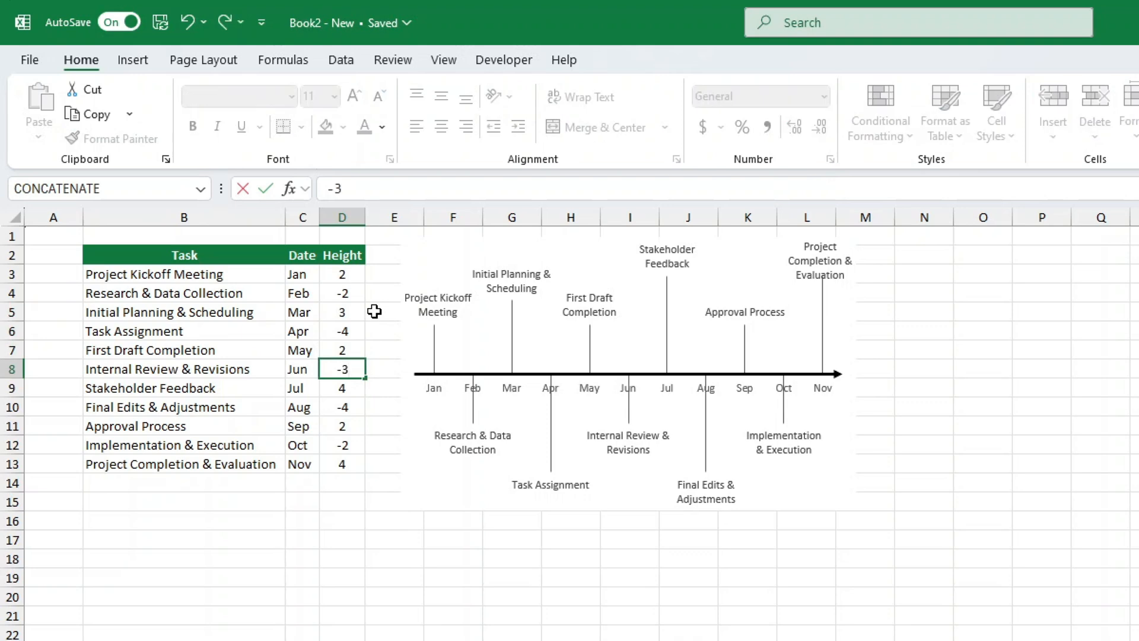
key("Return")
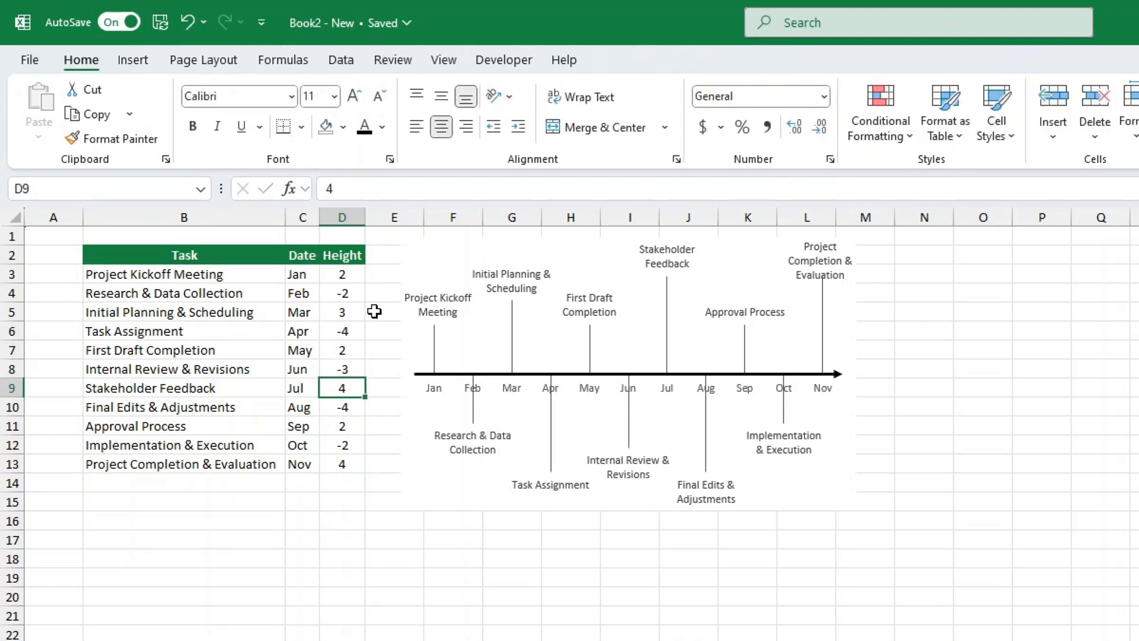
Set the height of the Stakeholder Feedback task to 5
type("5")
key("Return")
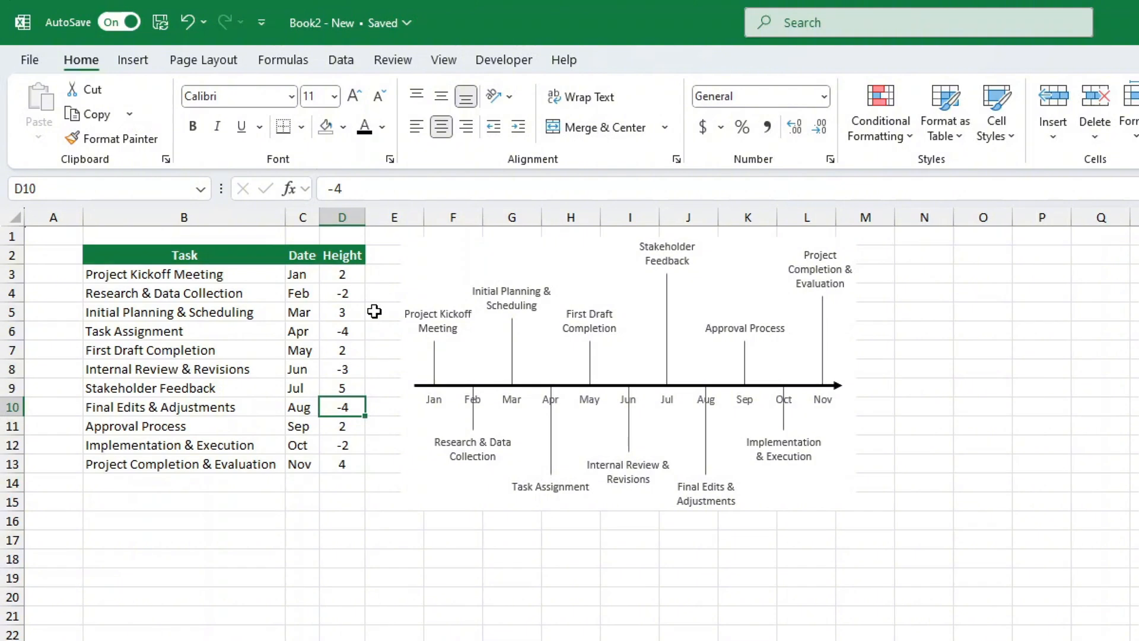
left_click(1138, 640)
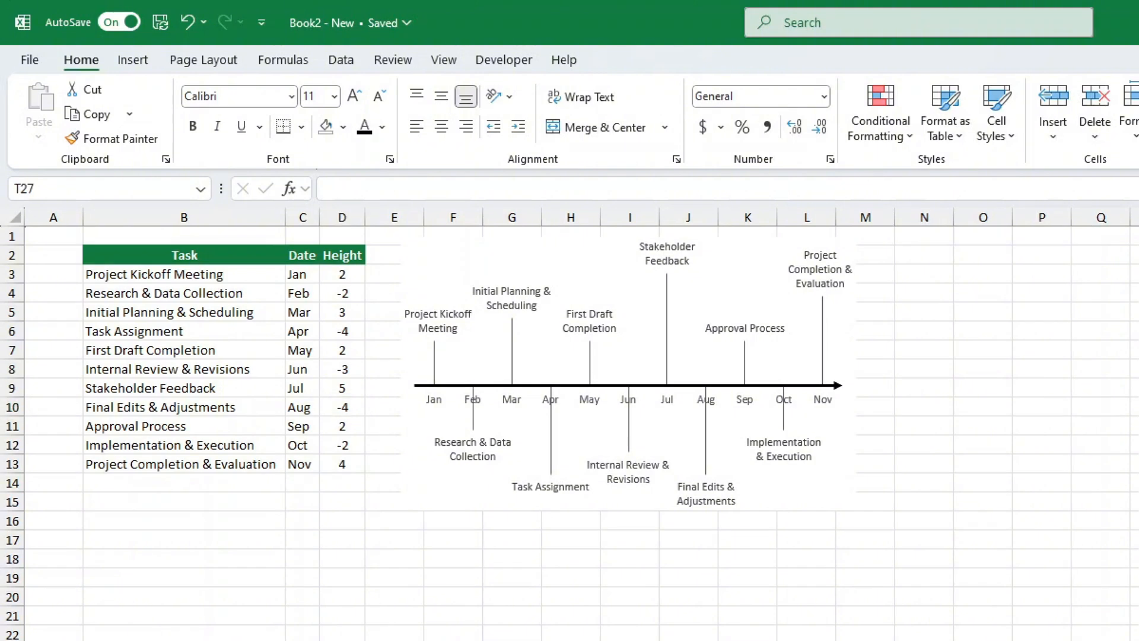